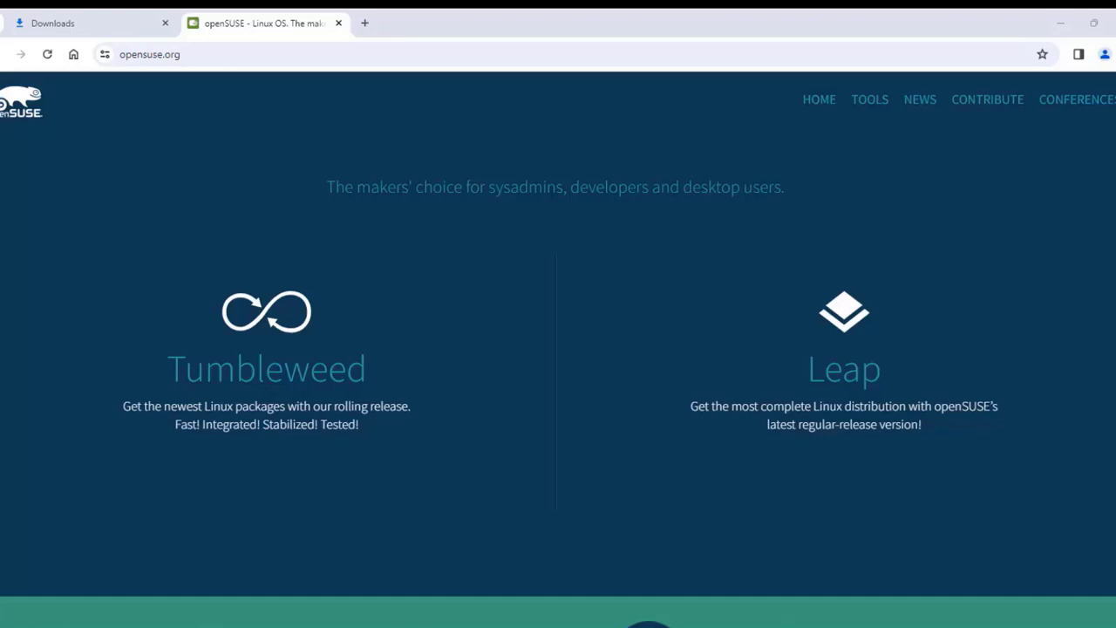
Step: Go to the Tumbleweed download page and download the x86_64 Offline Image (4.2 GiB)
mouse_move(469, 505)
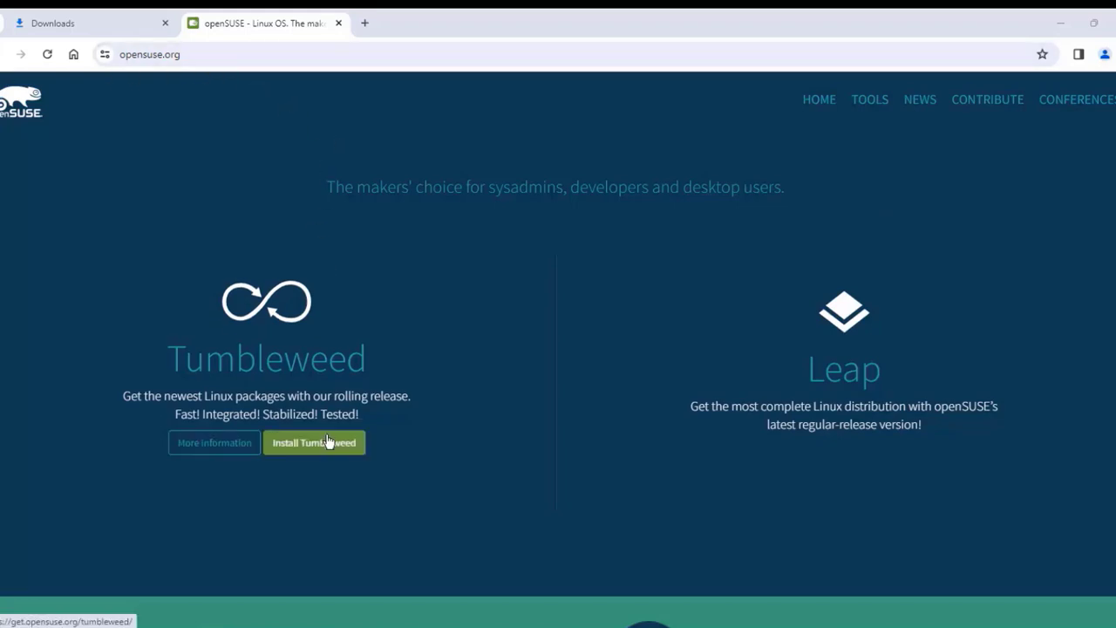
scroll(532, 359, "down", 8)
scroll(559, 359, "up", 8)
left_click(322, 446)
scroll(799, 377, "down", 3)
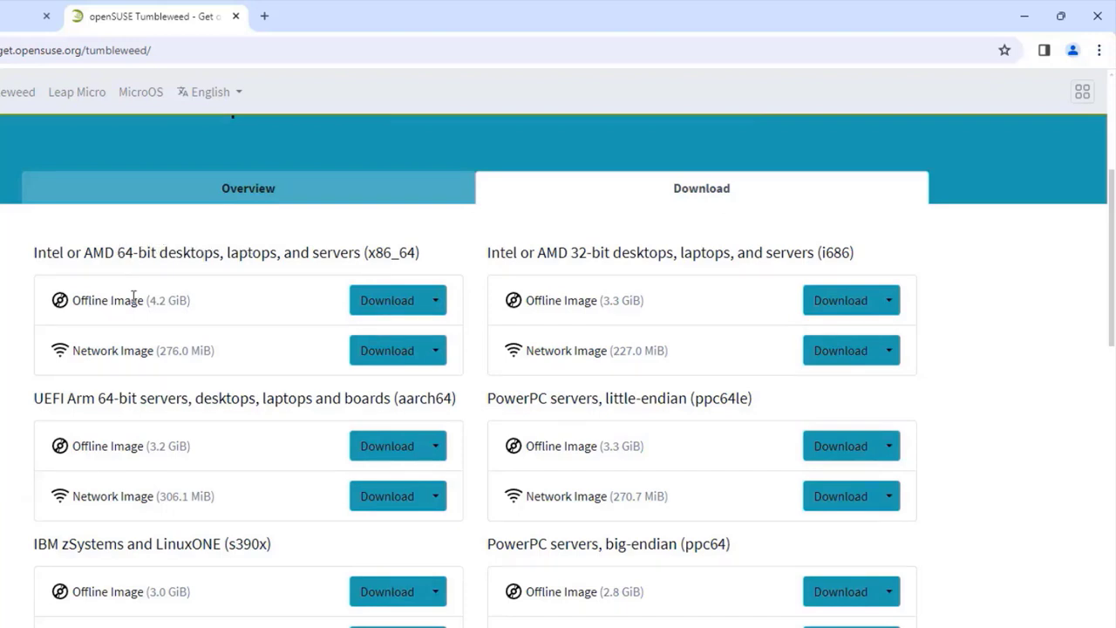
left_click(423, 302)
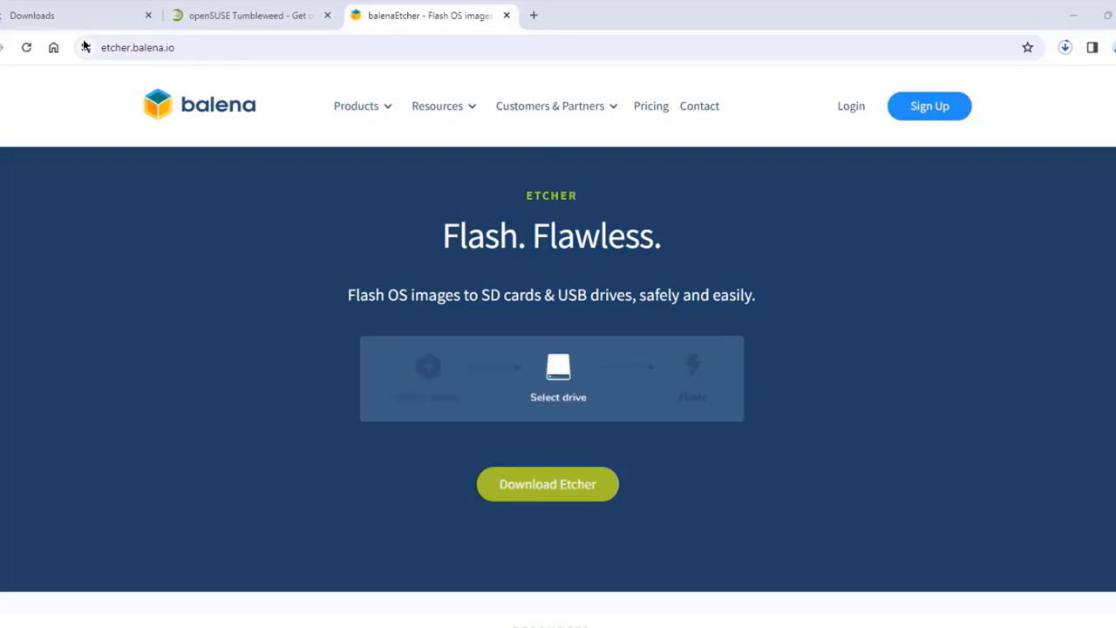
Step: Scroll the balenaEtcher site and jump to the Download Etcher table
scroll(670, 472, "down", 2)
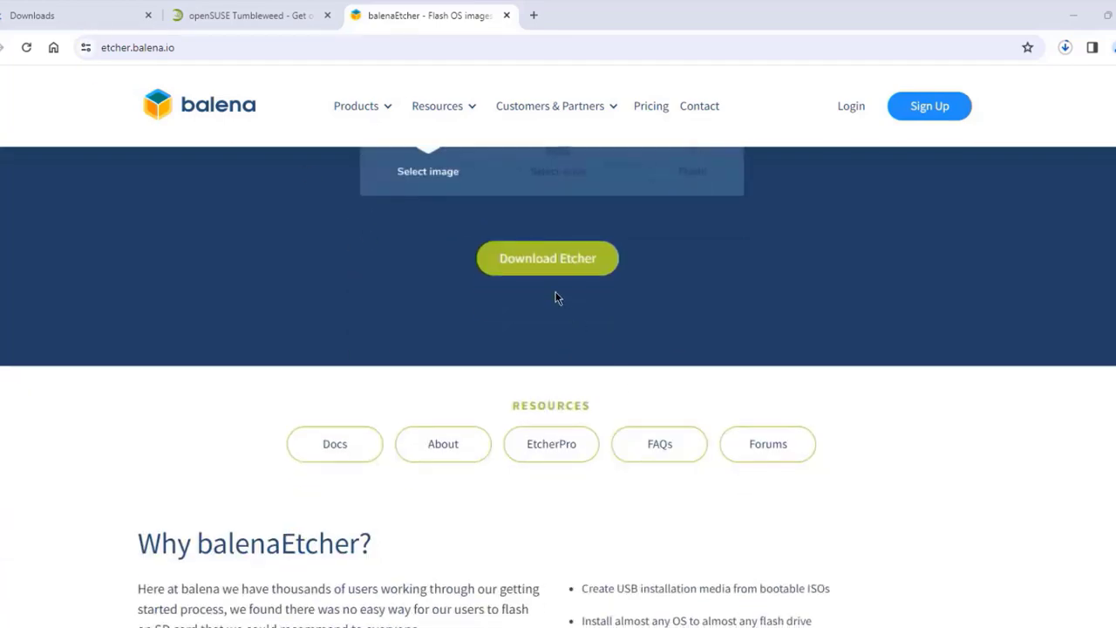
left_click(550, 270)
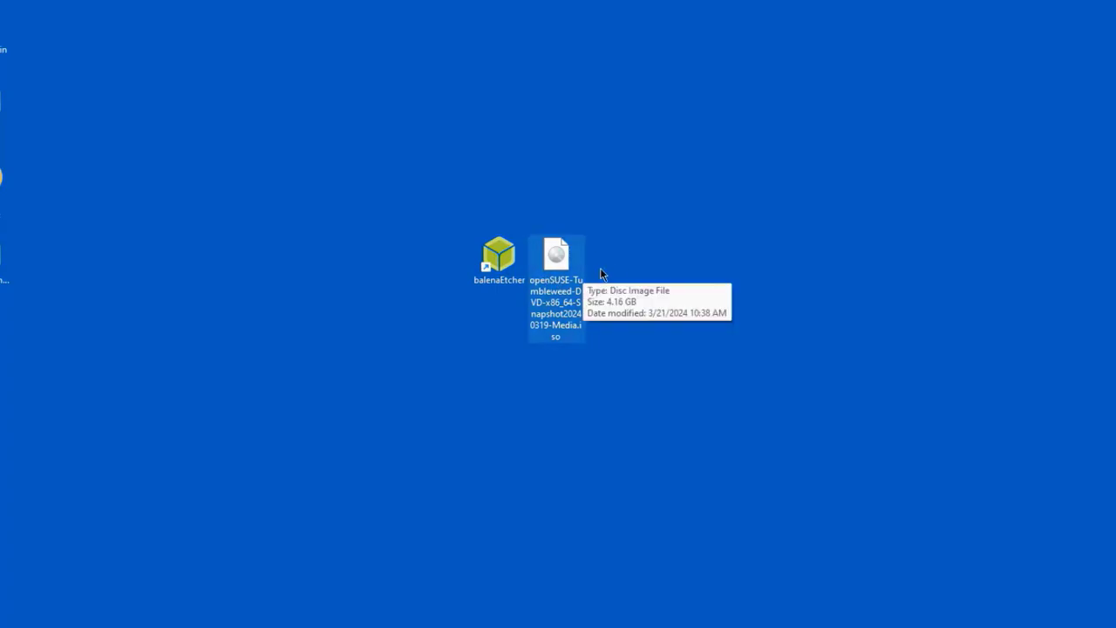
Step: Launch balenaEtcher, load the openSUSE ISO and flash it to the USB disk, approving UAC
double_click(489, 259)
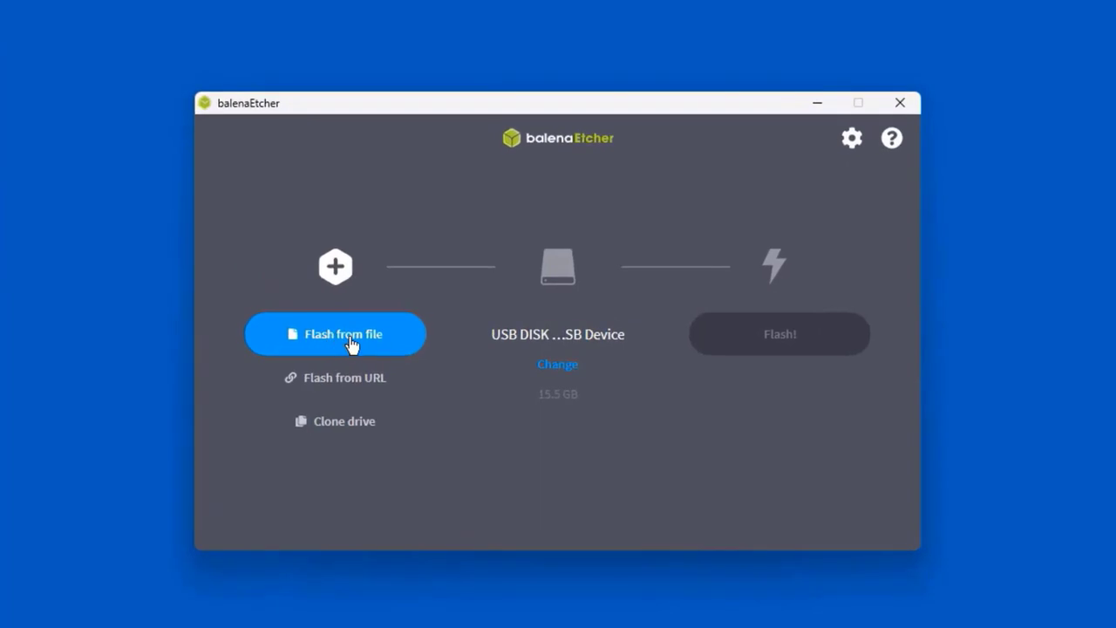
left_click(352, 345)
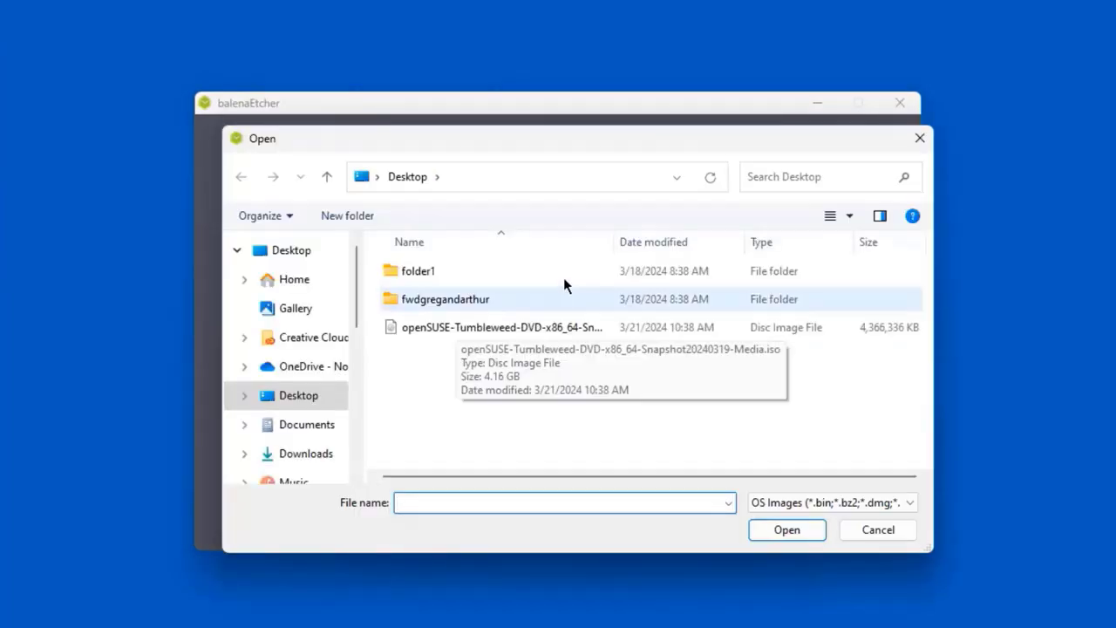
left_click(465, 334)
left_click(787, 530)
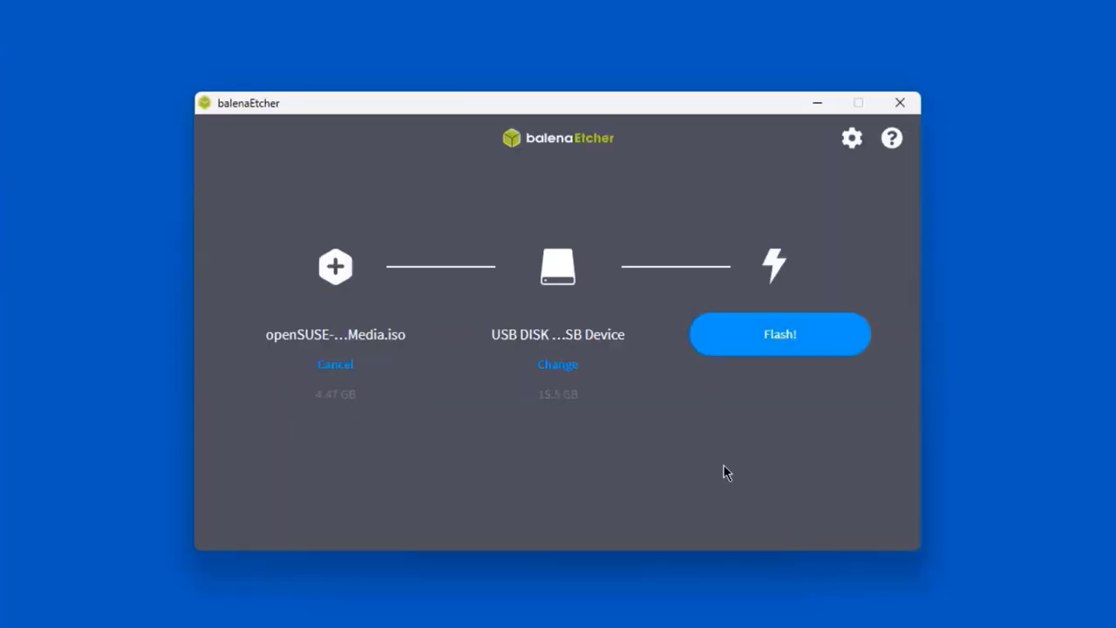
left_click(790, 340)
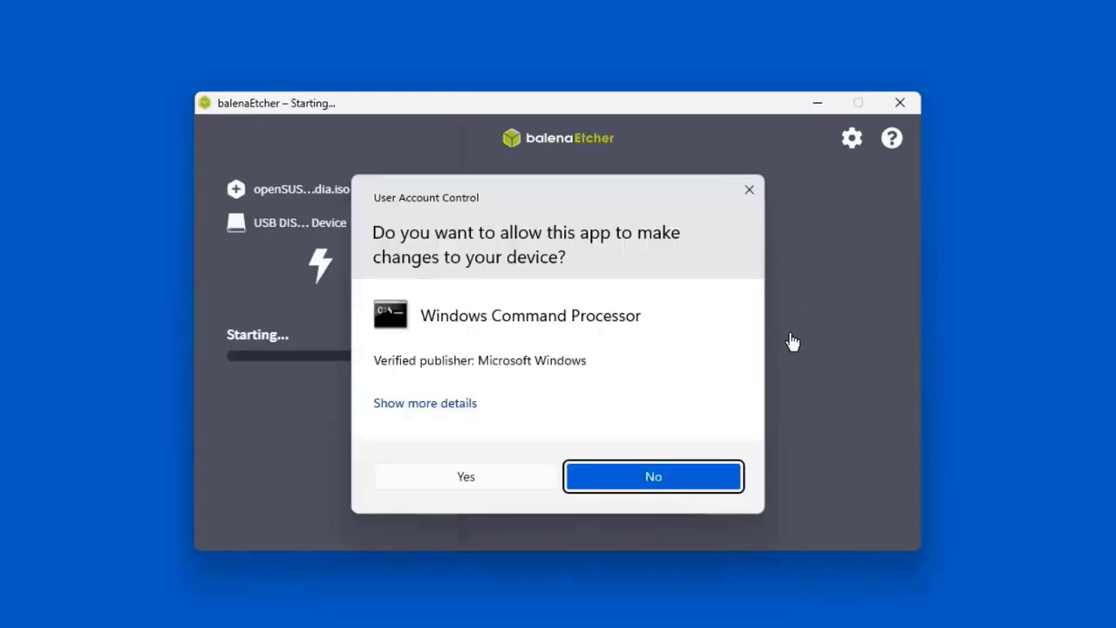
left_click(526, 478)
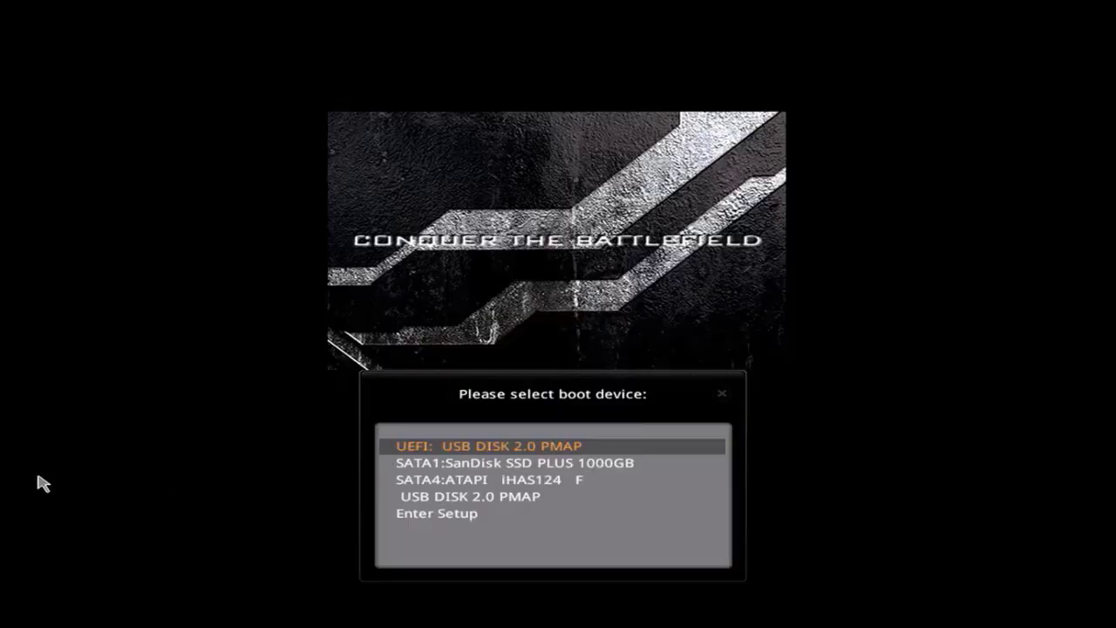
Step: Boot UEFI: USB DISK 2.0 PMAP and start the openSUSE Installation boot entry
key("Return")
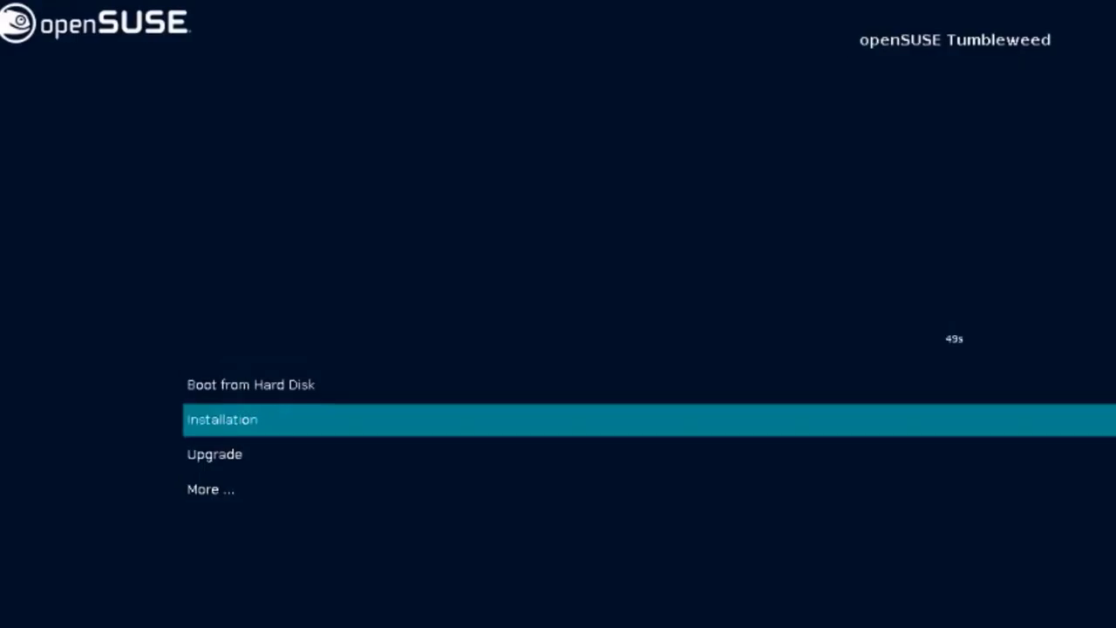
key("Down")
key("Up")
key("Return")
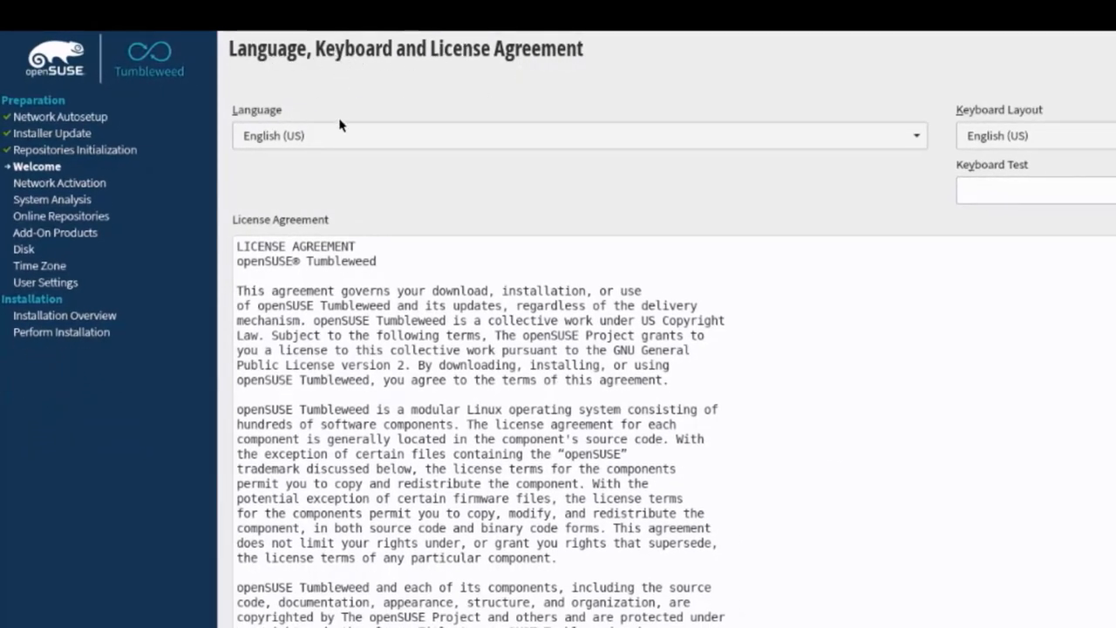
Step: Keep English (US) language and keyboard layout, scroll the licence, and continue
left_click(346, 142)
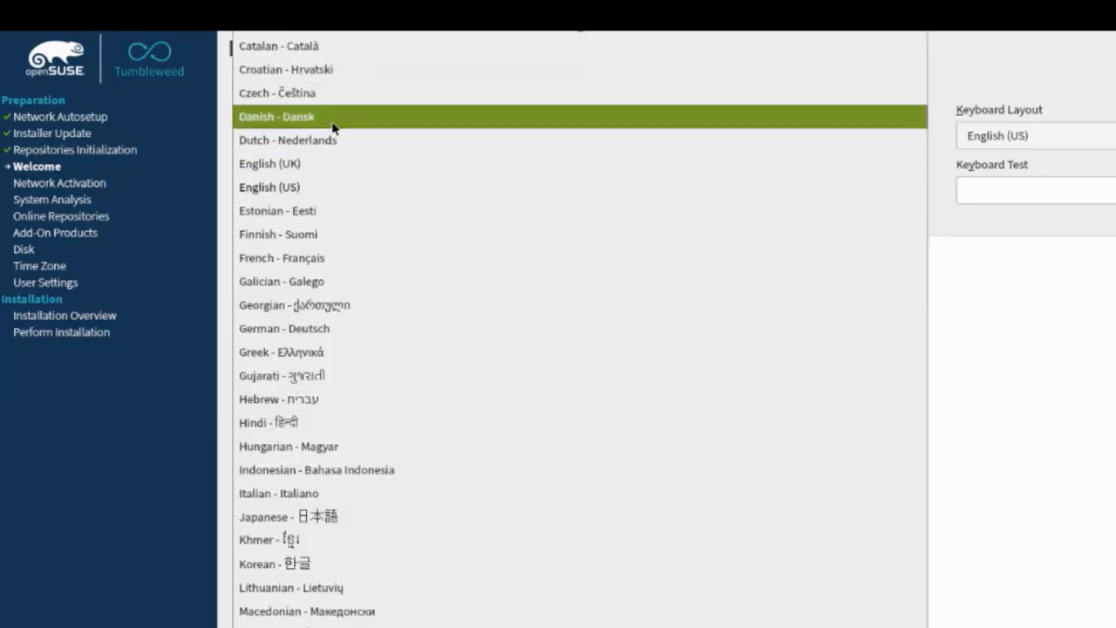
left_click(340, 187)
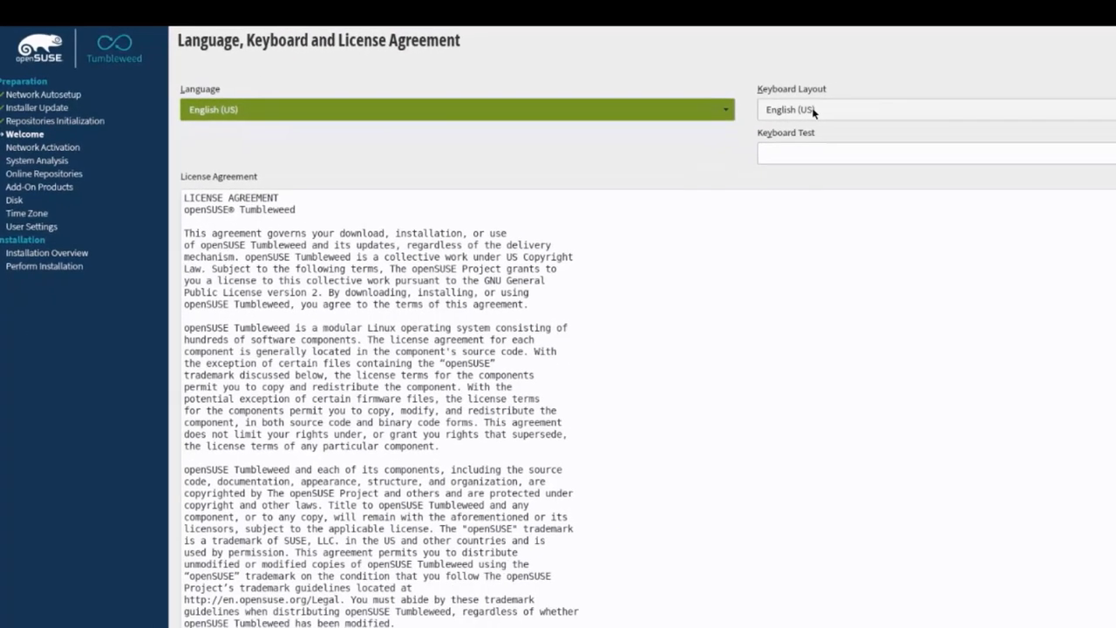
left_click(813, 109)
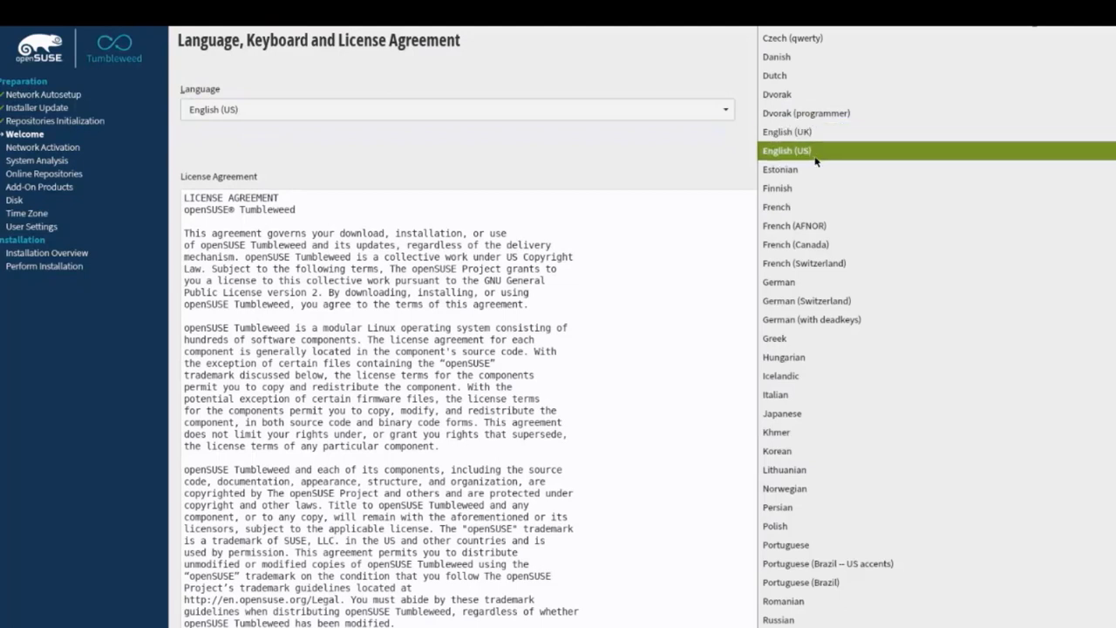
left_click(724, 85)
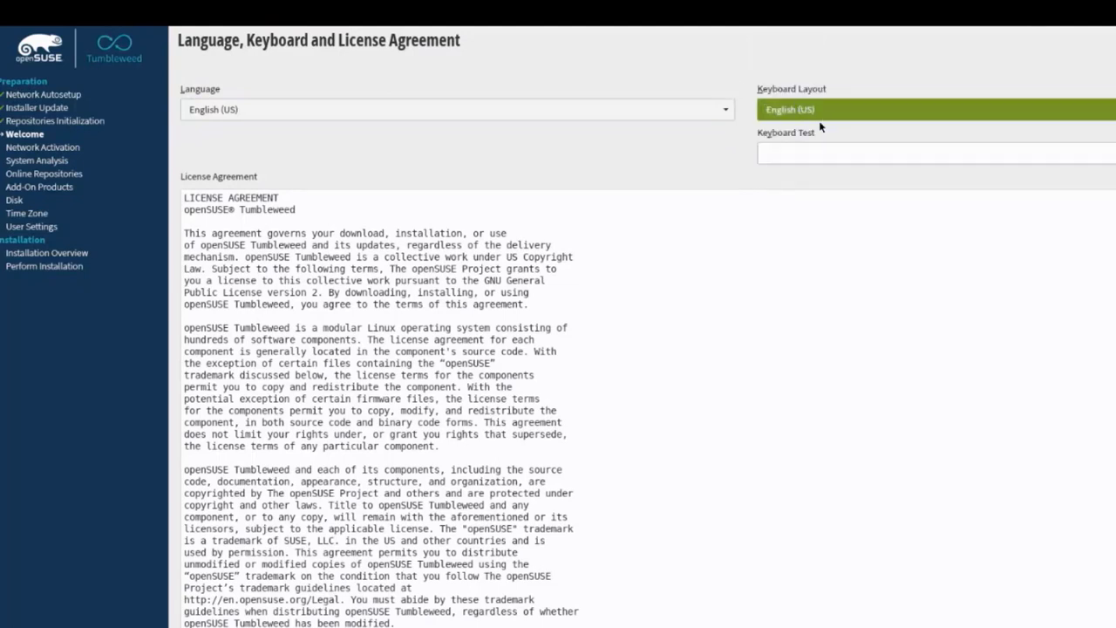
left_click(798, 151)
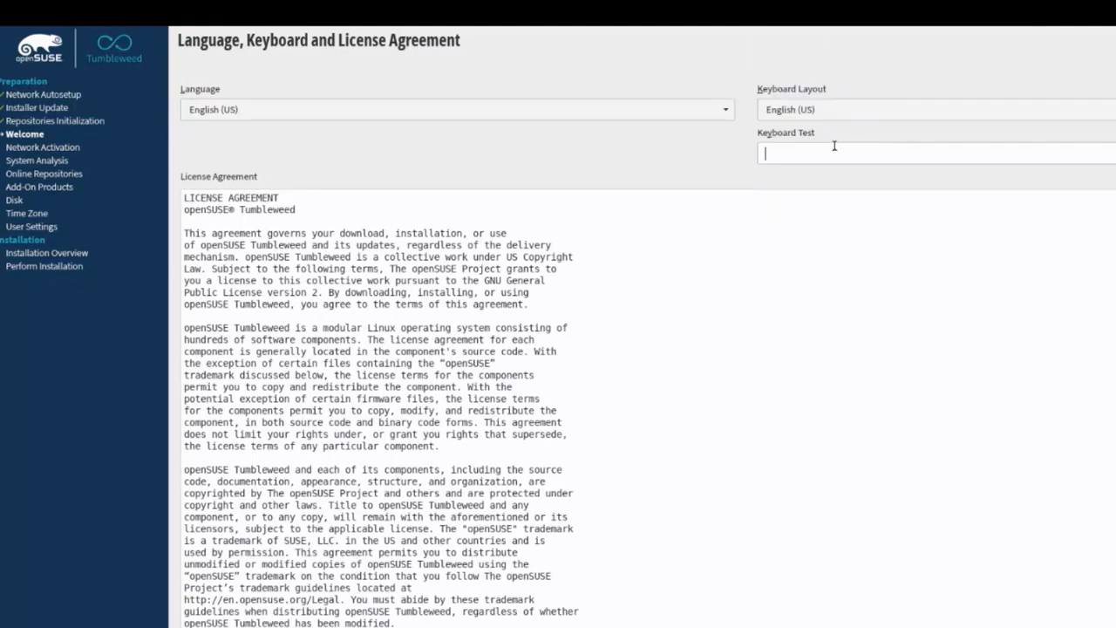
scroll(855, 222, "down", 10)
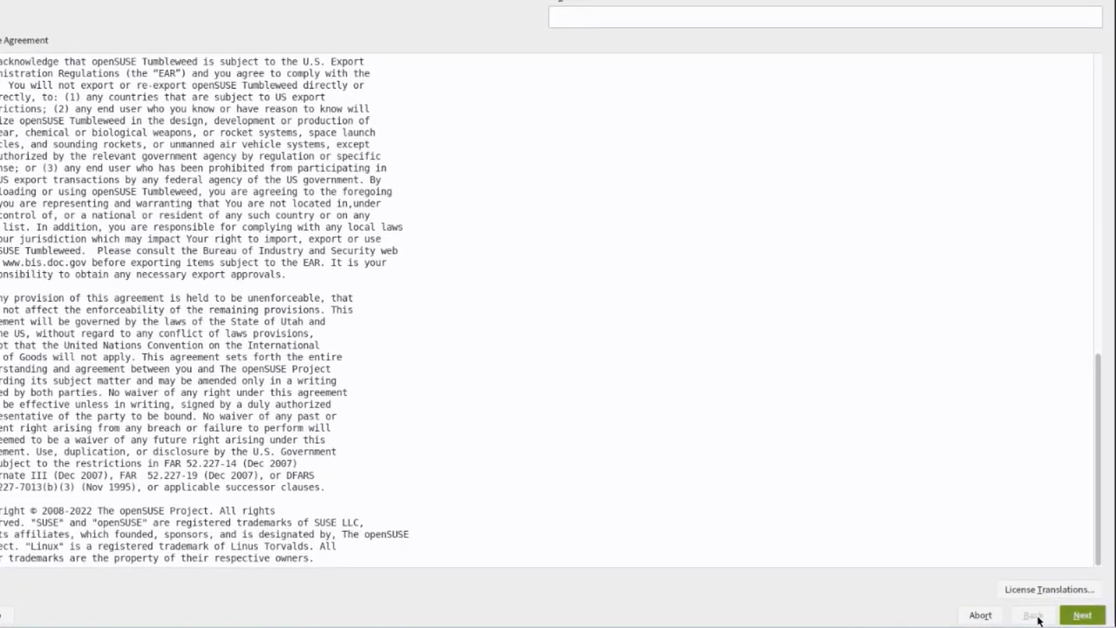
left_click(1081, 615)
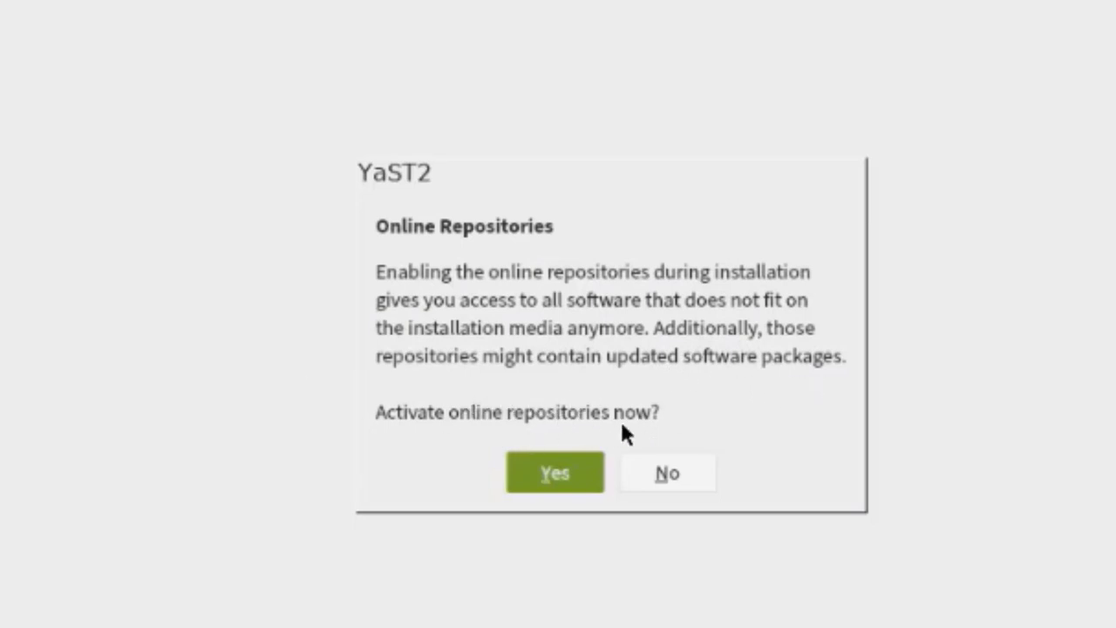
Step: Activate online repositories, leaving Main Repository (Sources) unticked after toggling it
left_click(540, 479)
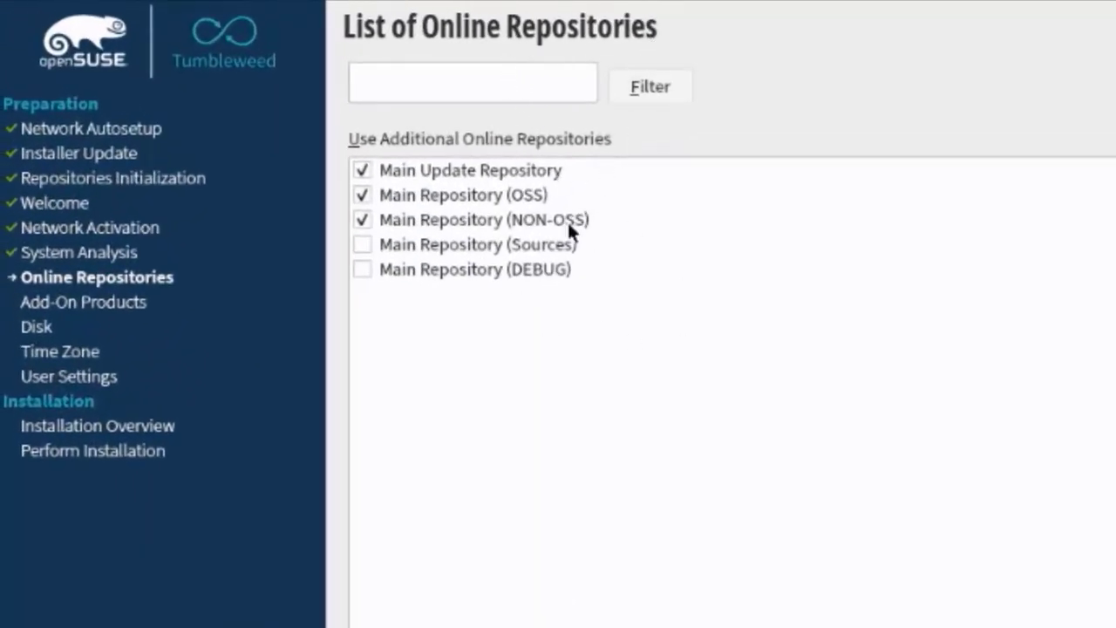
left_click(364, 246)
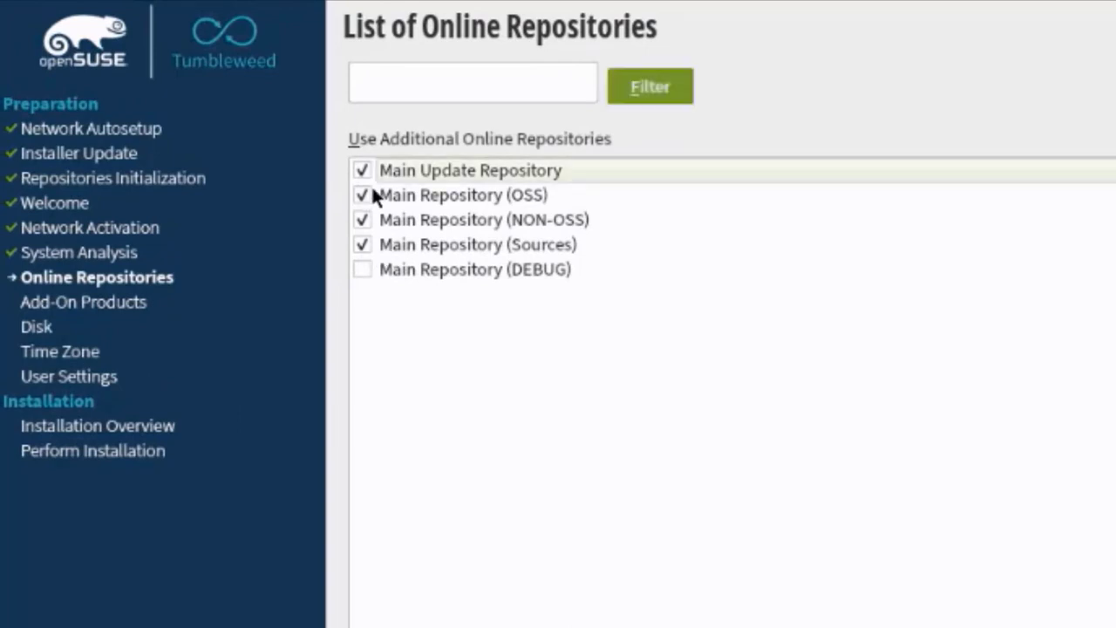
left_click(363, 245)
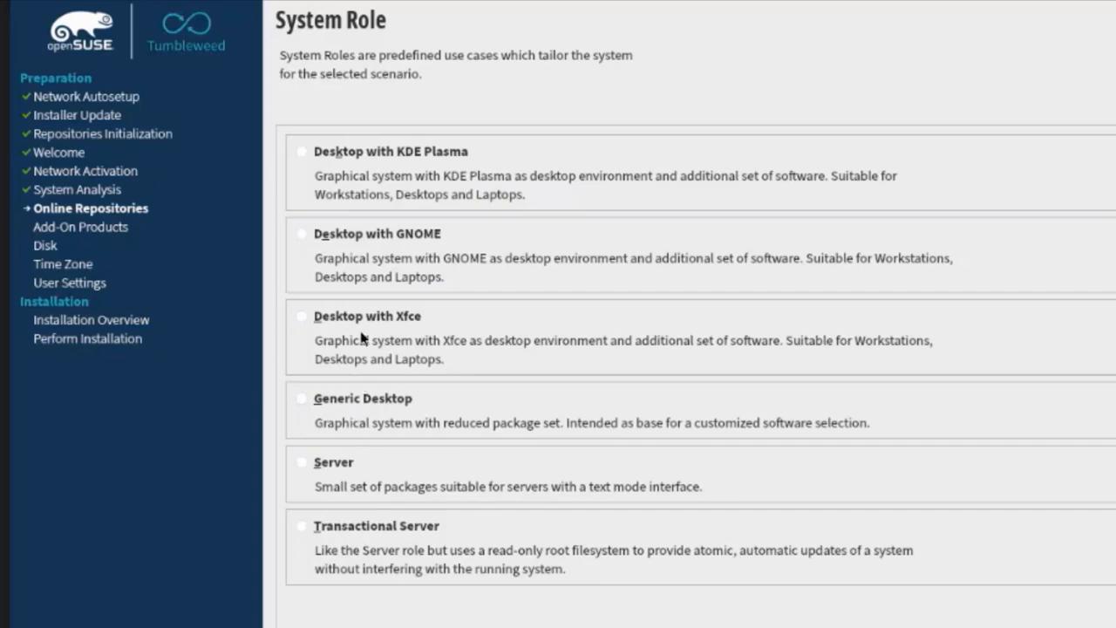
Step: Select the Desktop with KDE Plasma system role
left_click(330, 154)
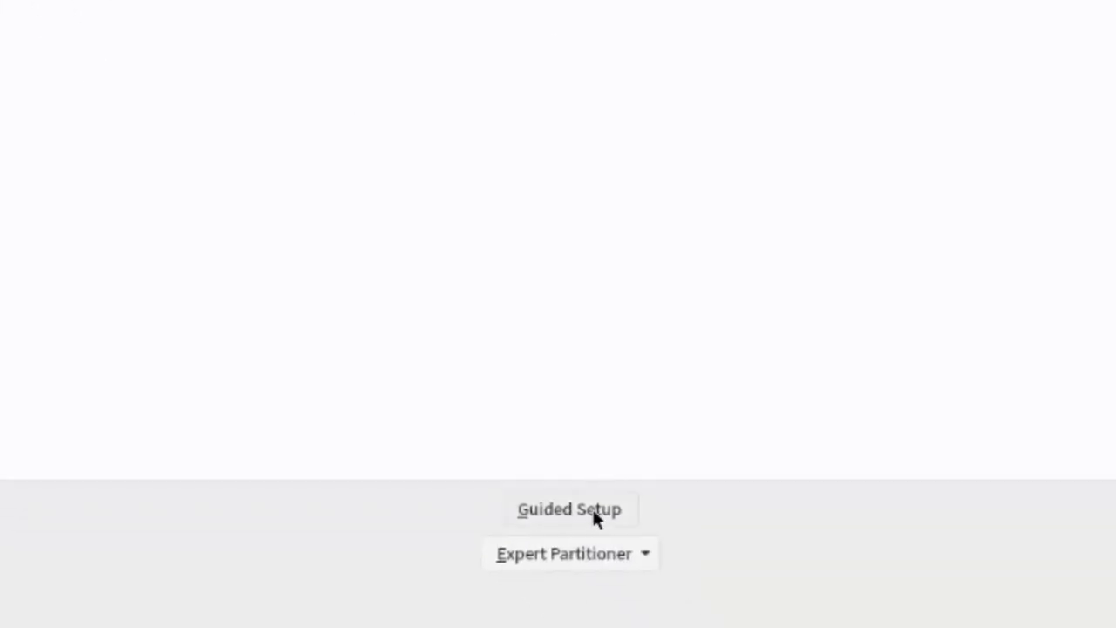
Step: In Guided Setup keep 'Resize or remove as needed' for Windows and 'Remove if needed' for other partitions
left_click(592, 509)
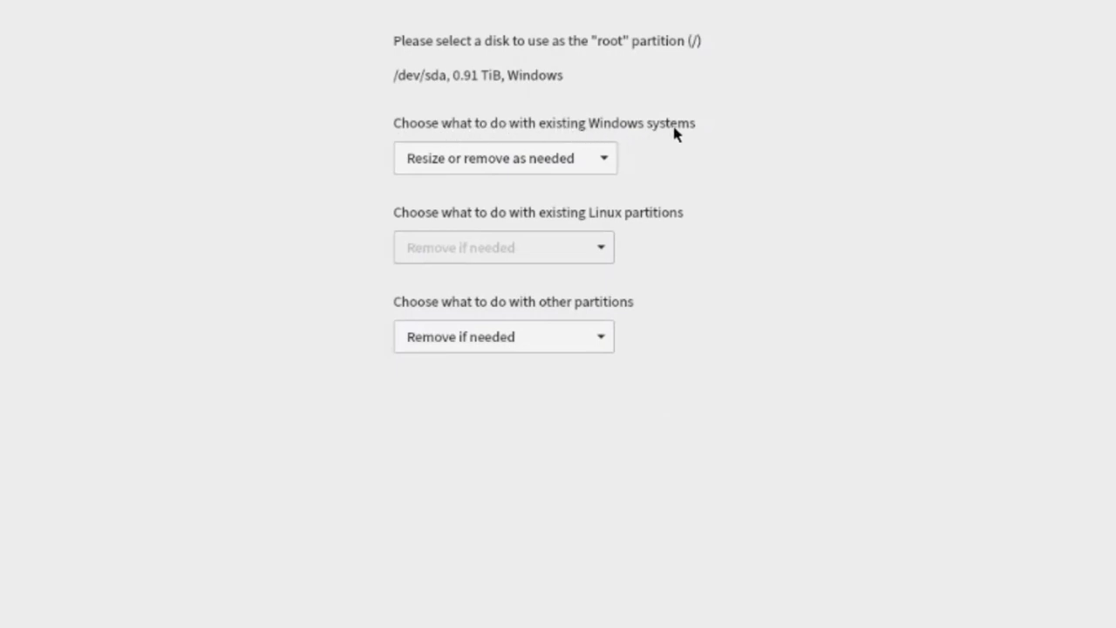
left_click(560, 168)
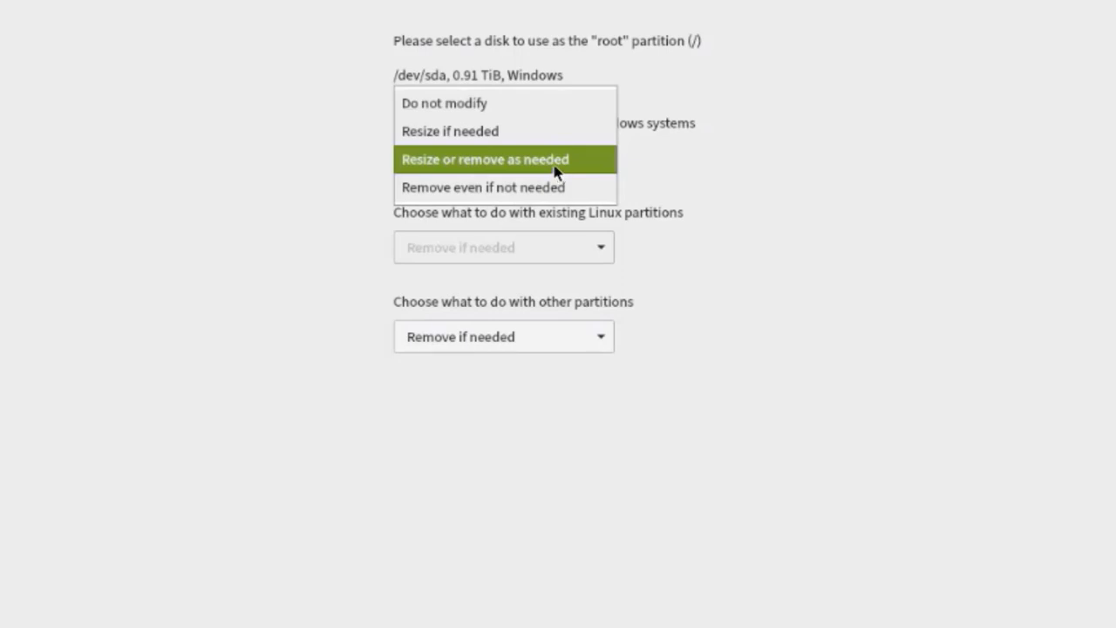
left_click(556, 168)
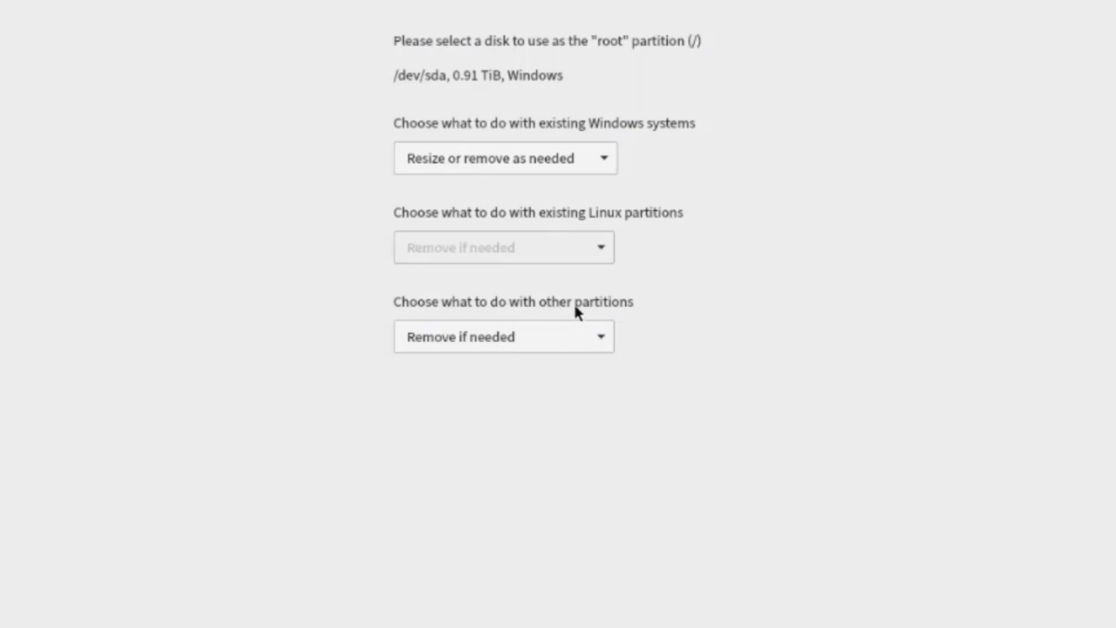
left_click(602, 335)
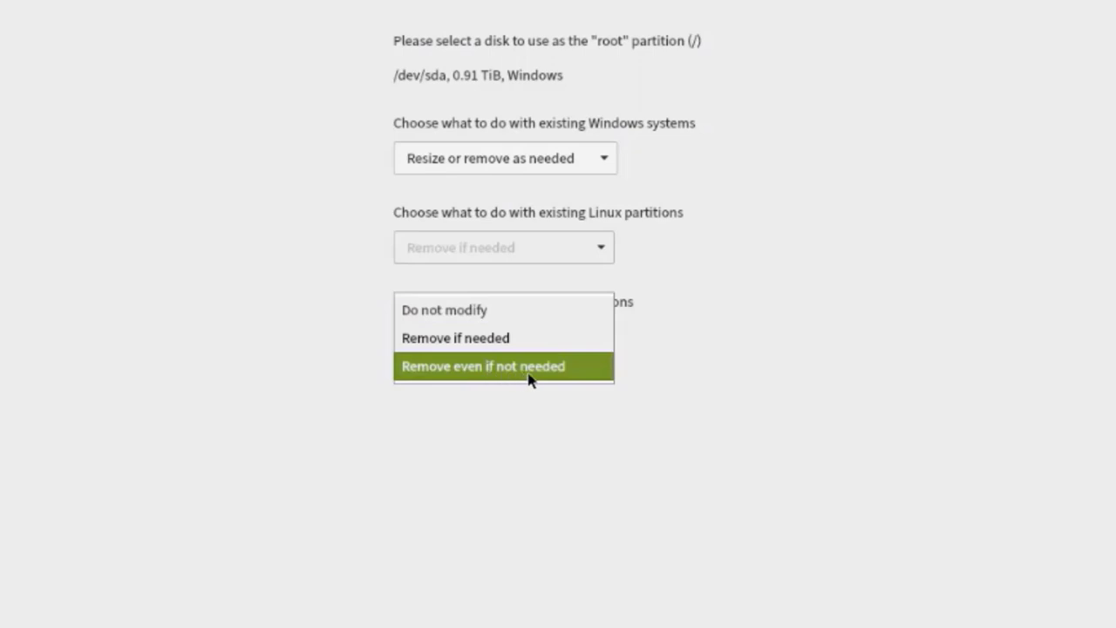
left_click(469, 336)
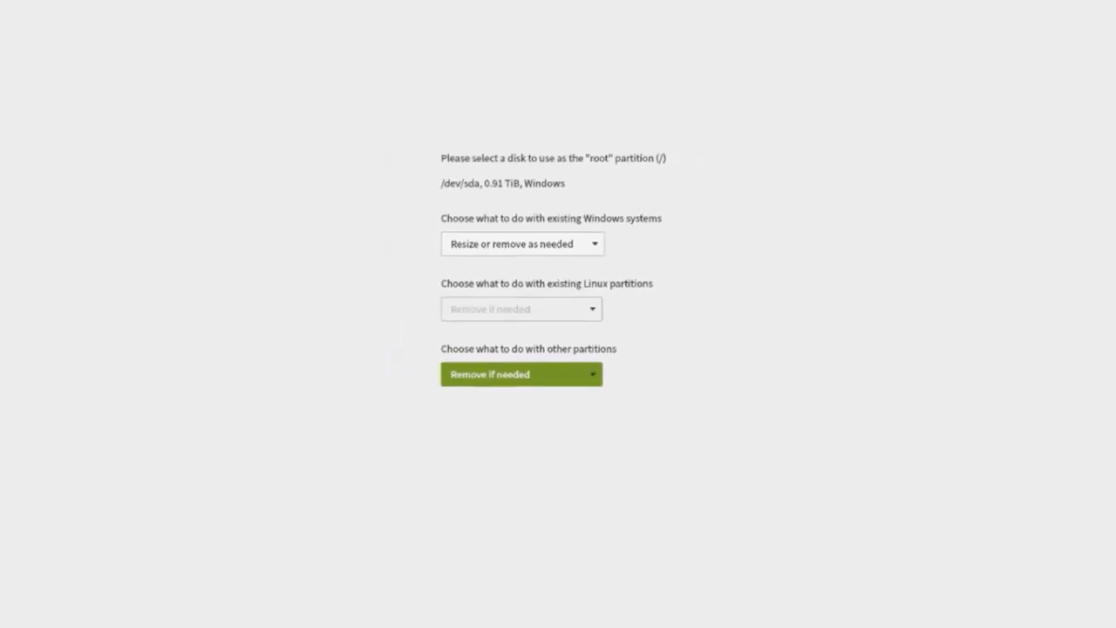
left_click(1097, 617)
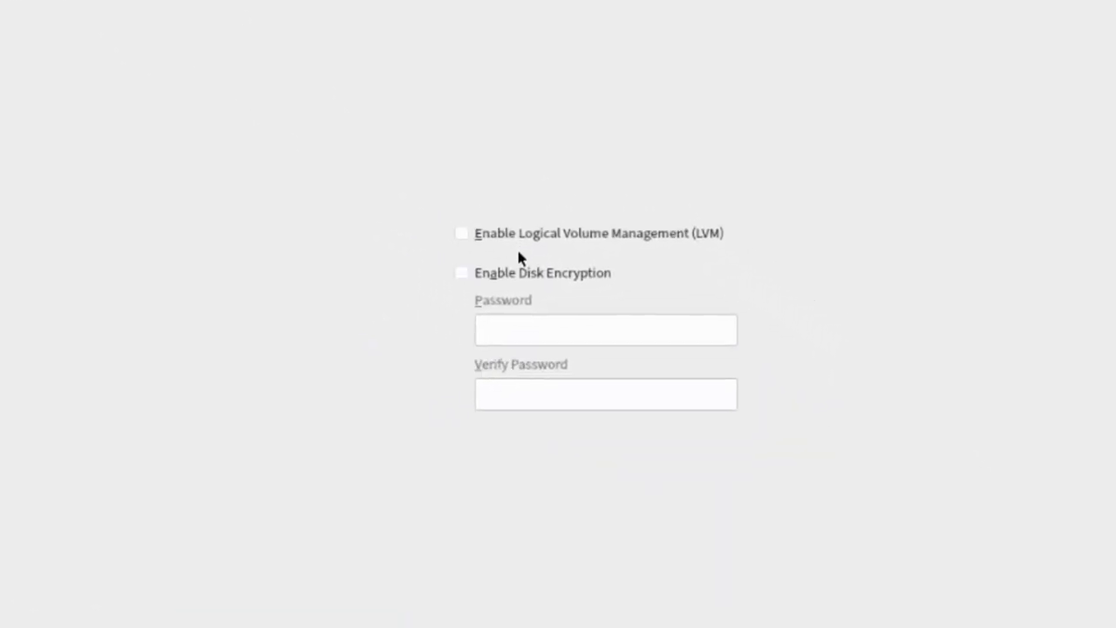
Step: Enable LVM, keep Btrfs for the root volume, and add a separate XFS home volume
left_click(461, 233)
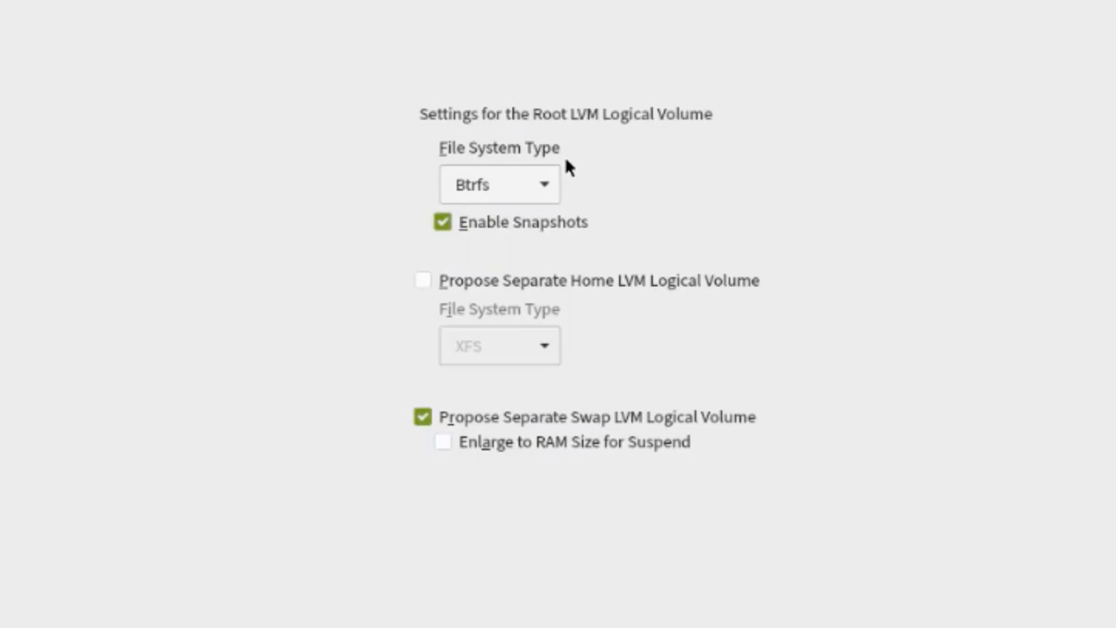
left_click(554, 188)
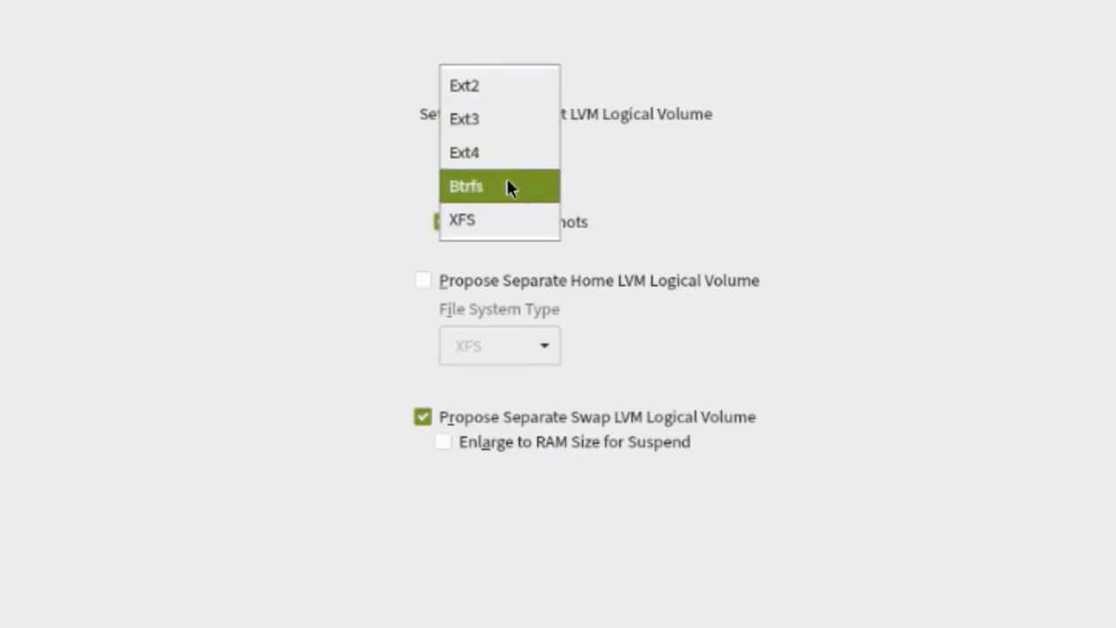
left_click(510, 188)
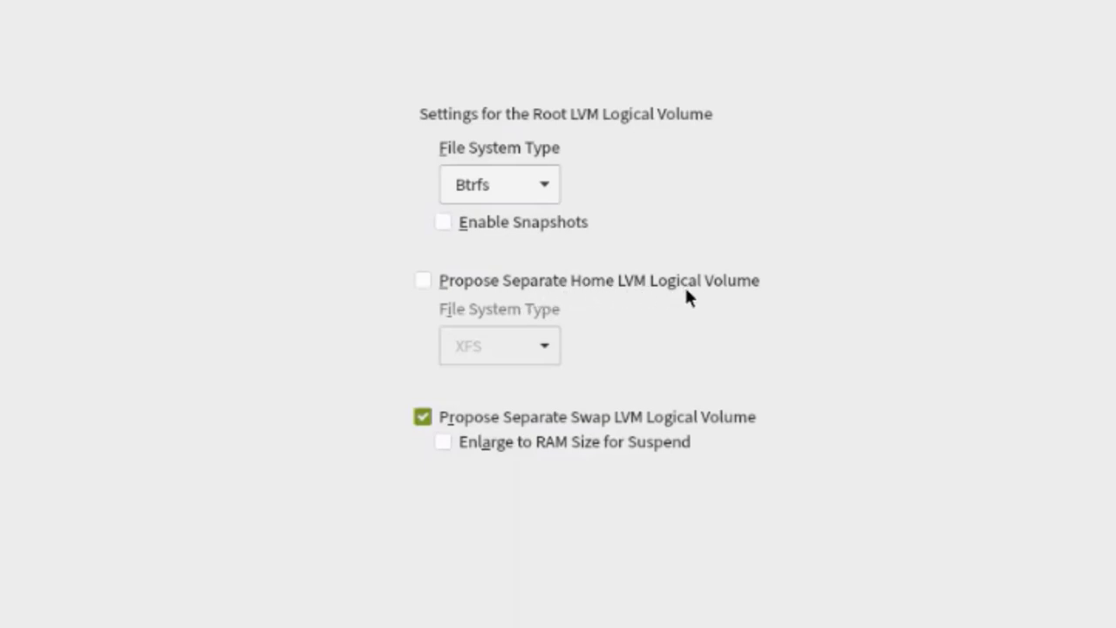
left_click(423, 280)
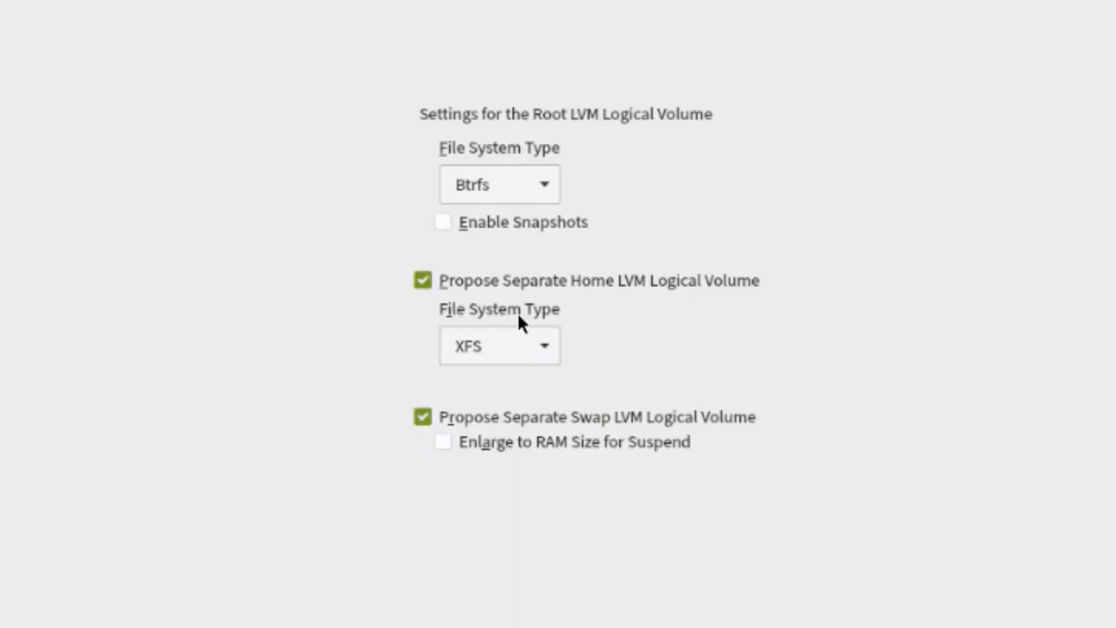
left_click(545, 341)
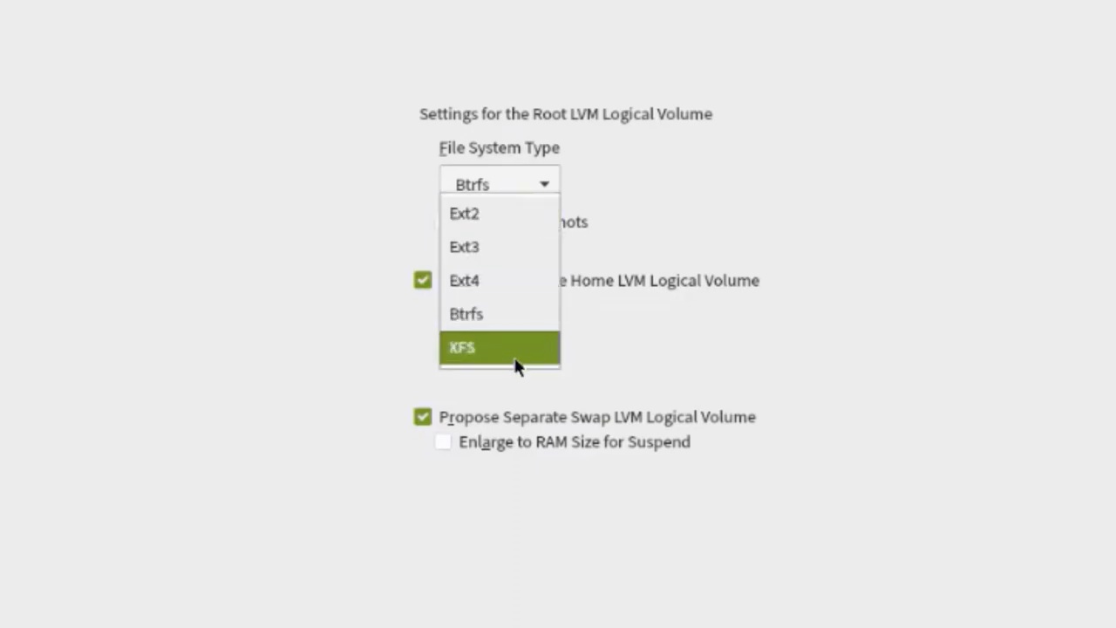
left_click(513, 352)
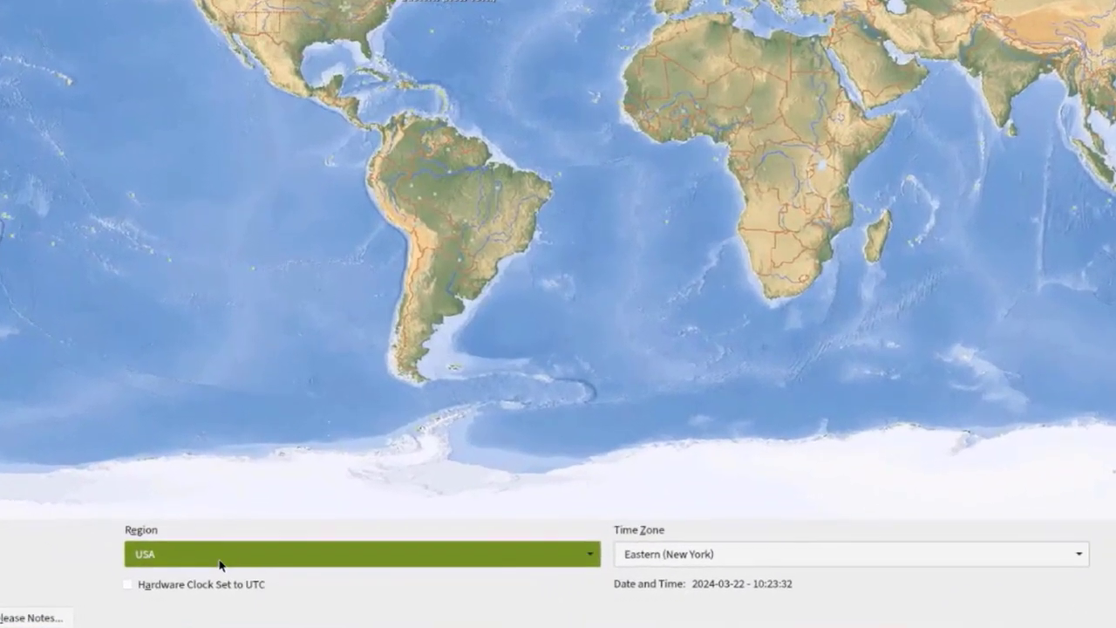
Step: Keep region USA and time zone Eastern (New York), then open Other Settings for date and time
left_click(223, 572)
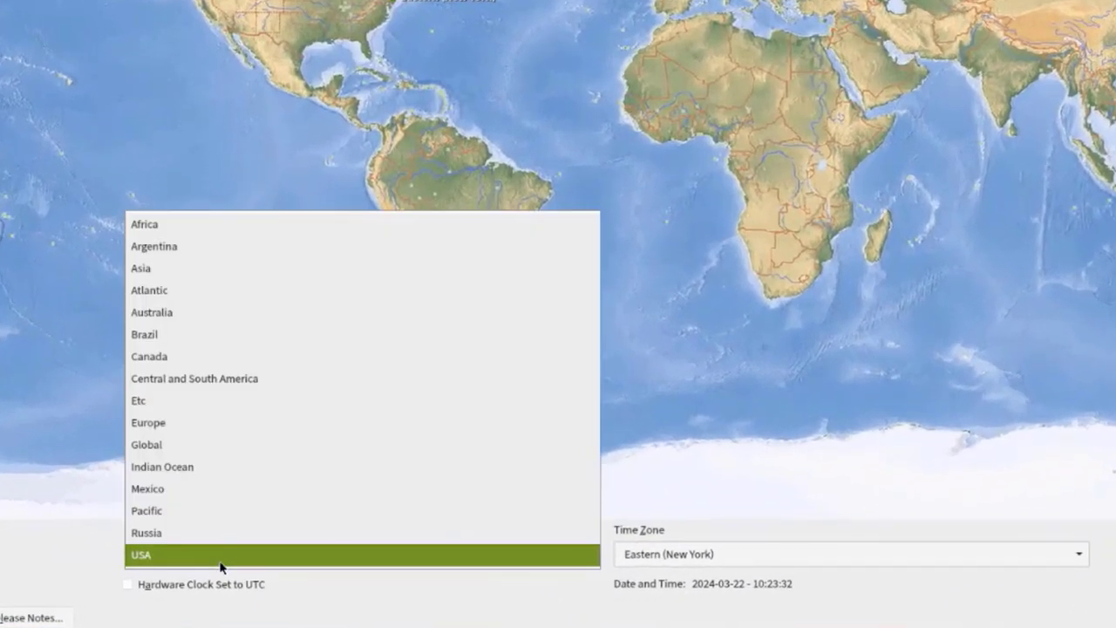
left_click(53, 562)
left_click(660, 555)
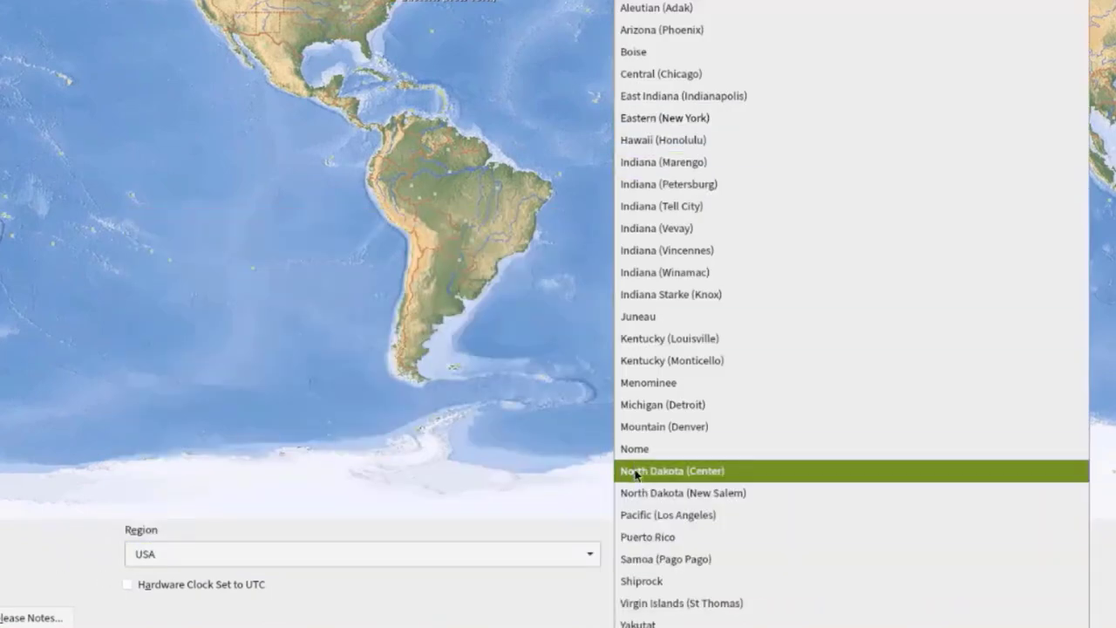
left_click(598, 581)
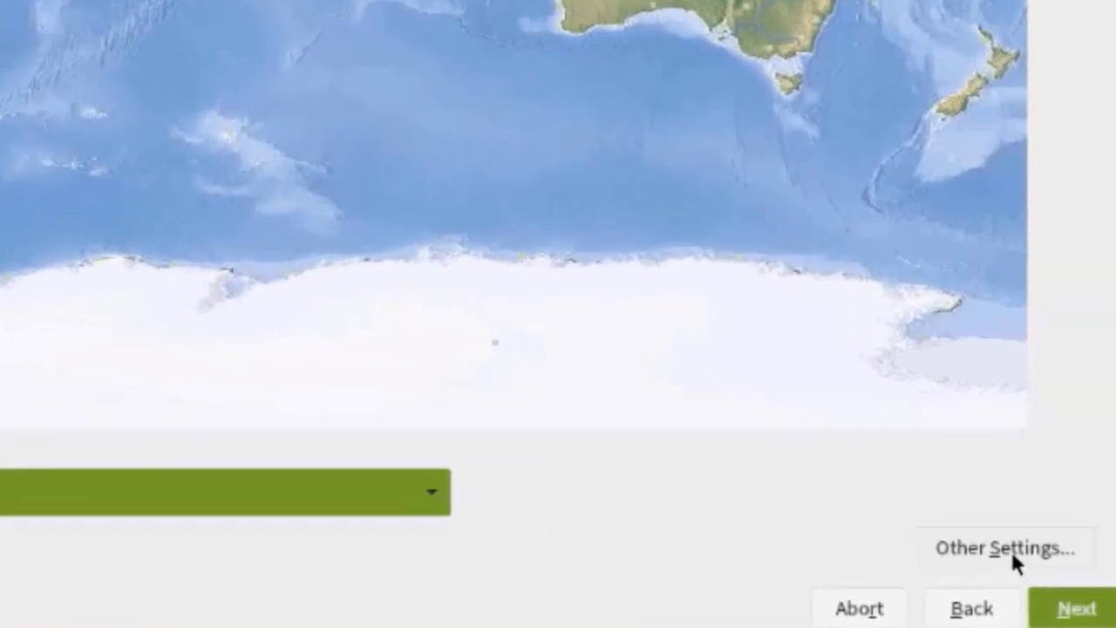
left_click(1011, 551)
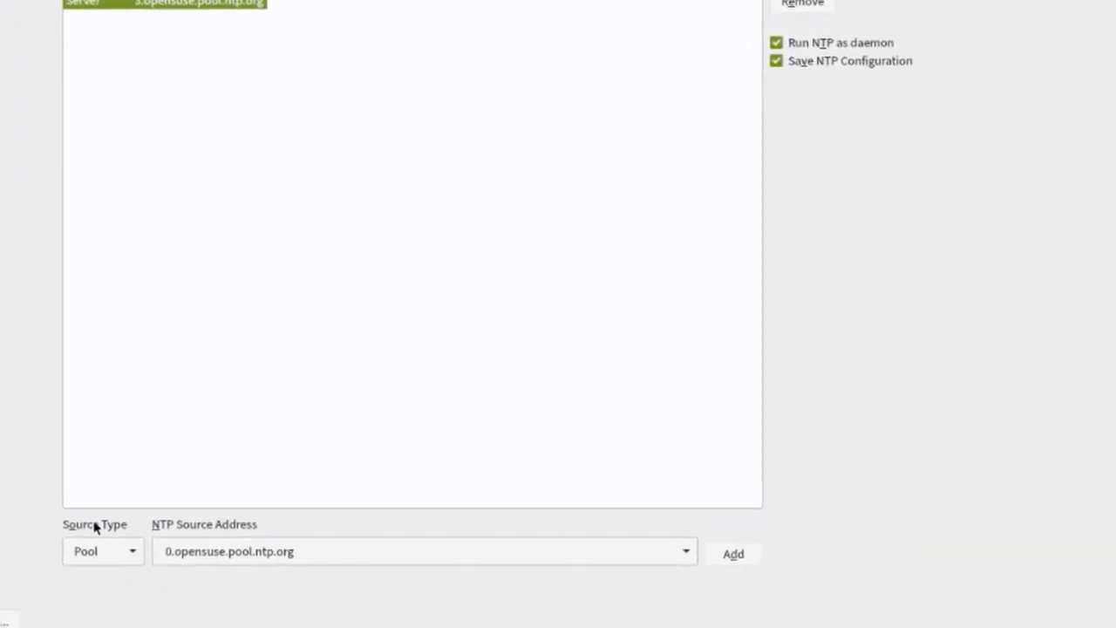
Step: Keep NTP source type Pool with server 0.opensuse.pool.ntp.org and accept the date and time settings
left_click(113, 543)
left_click(113, 545)
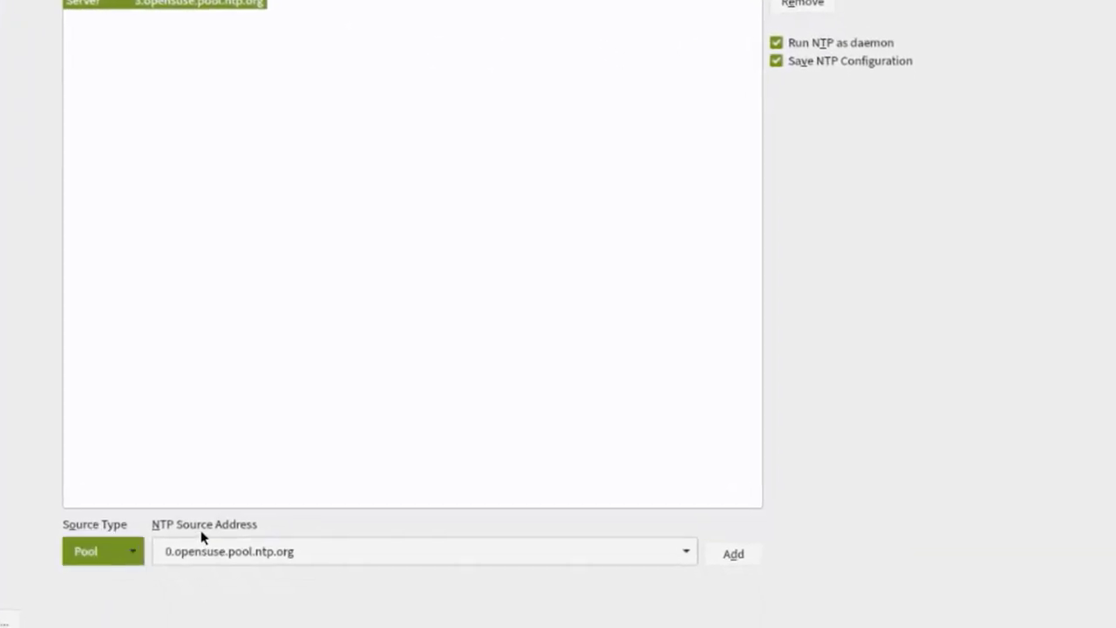
left_click(318, 553)
left_click(685, 551)
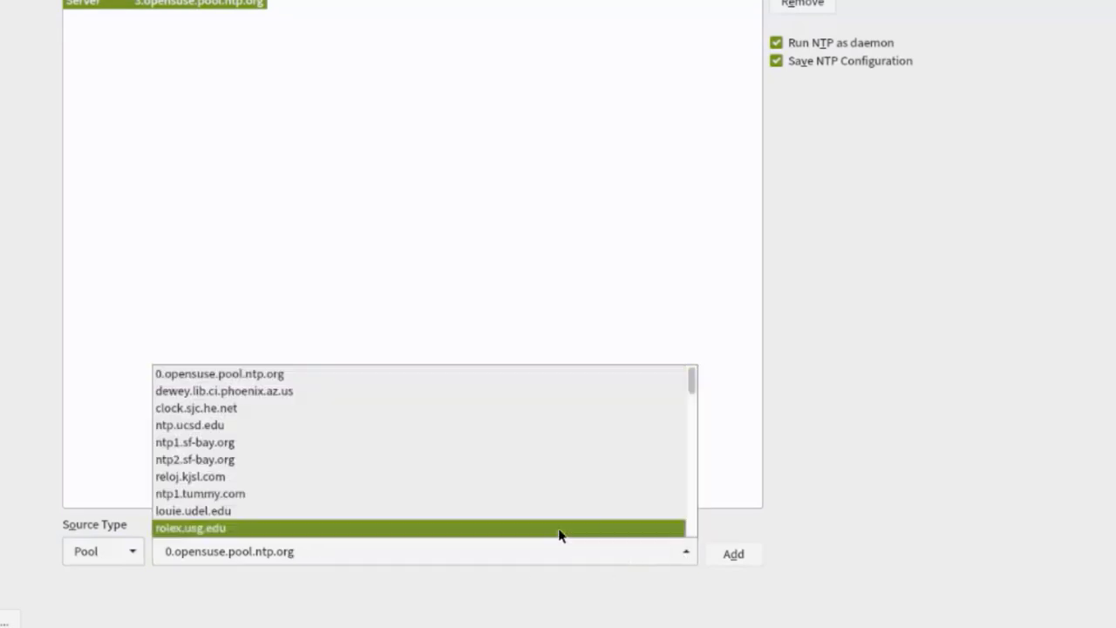
left_click(835, 512)
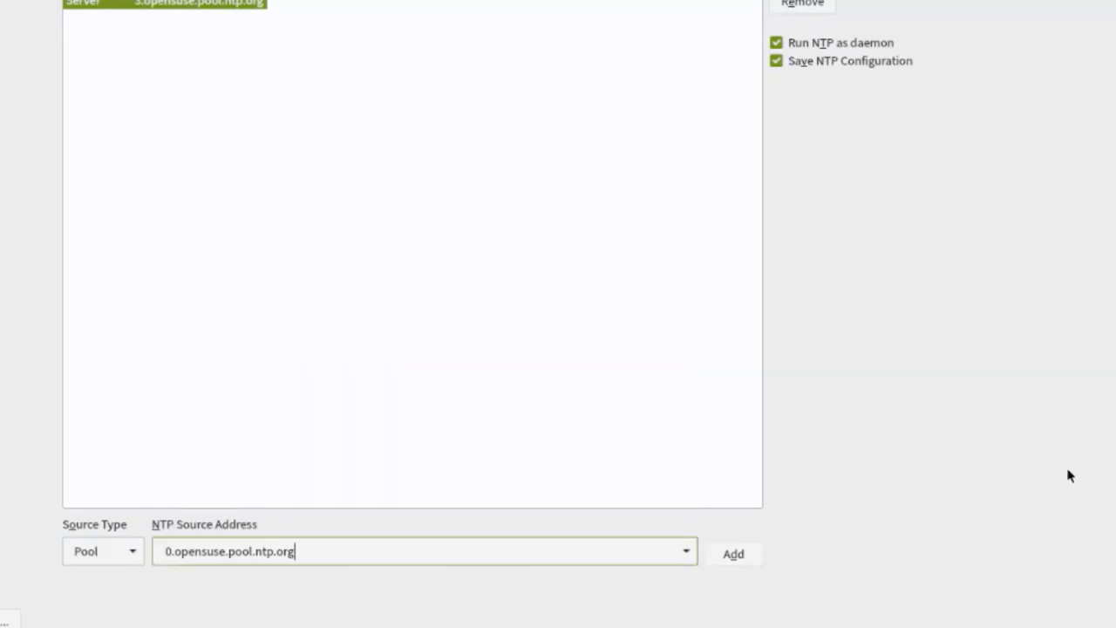
left_click(1081, 617)
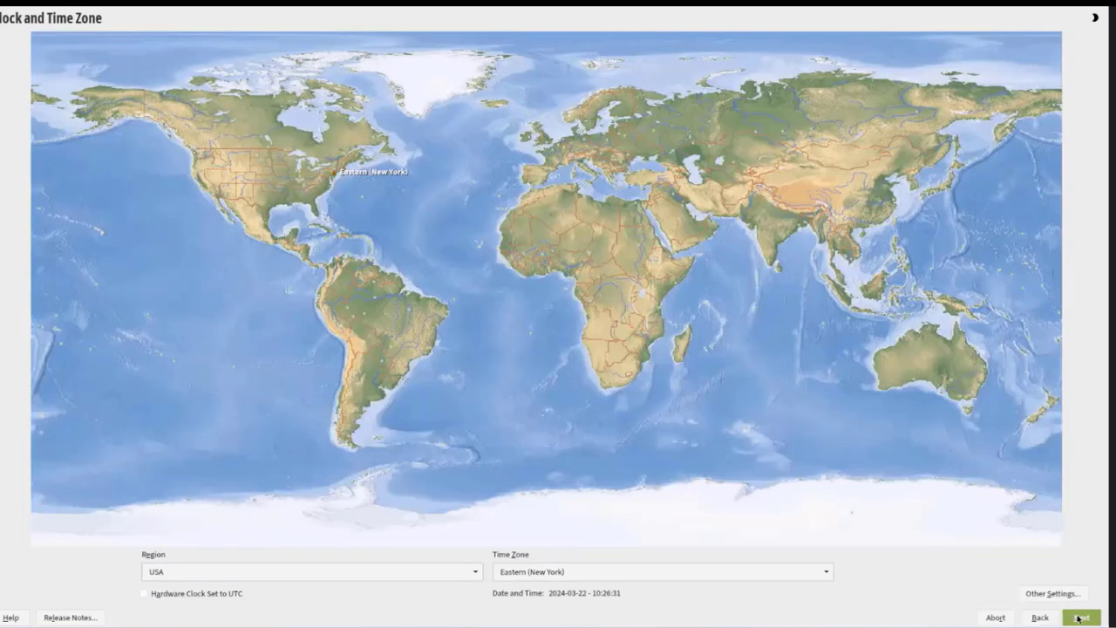
left_click(1079, 618)
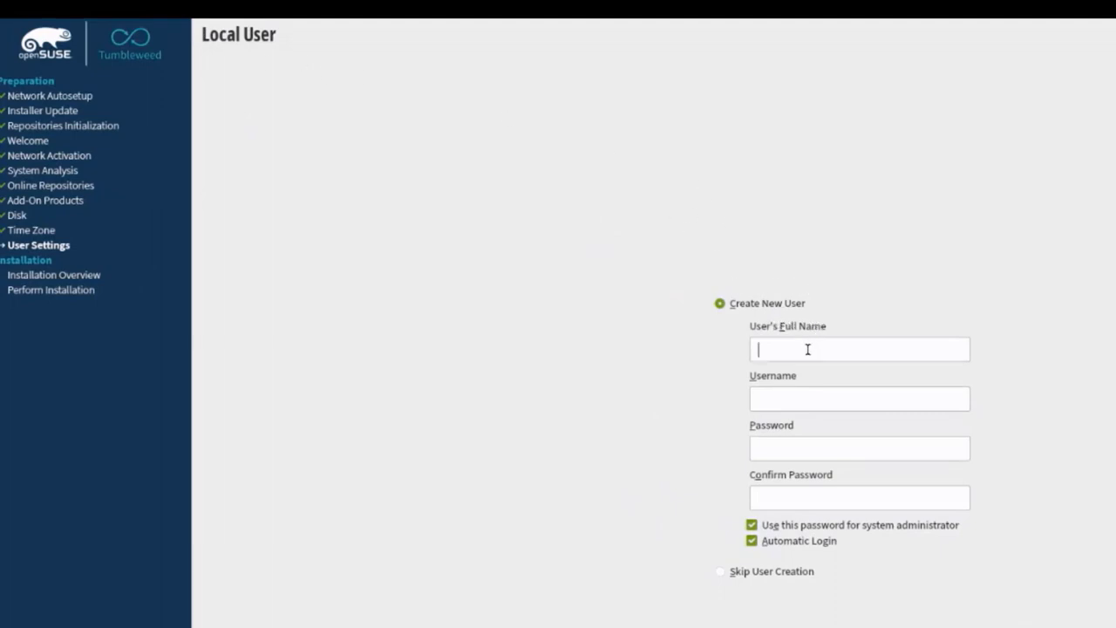
Step: Enter the new user's full name, username, password and password confirmation
left_click(787, 498)
Step: Disable automatic login and the shared administrator password, accepting the short-password warning
left_click(754, 541)
left_click(752, 525)
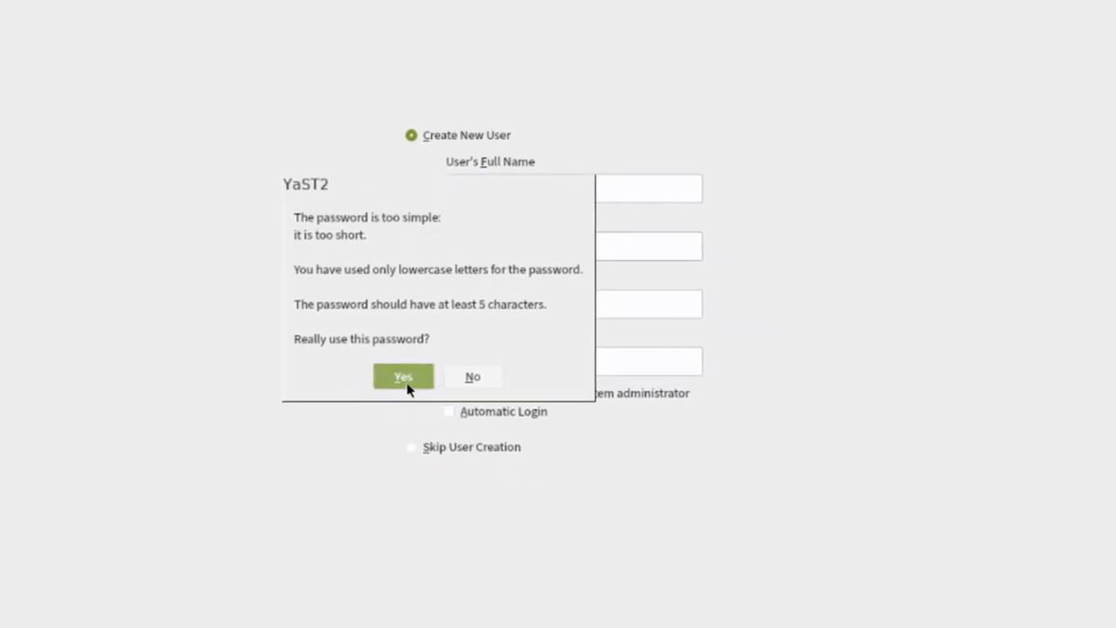
left_click(395, 375)
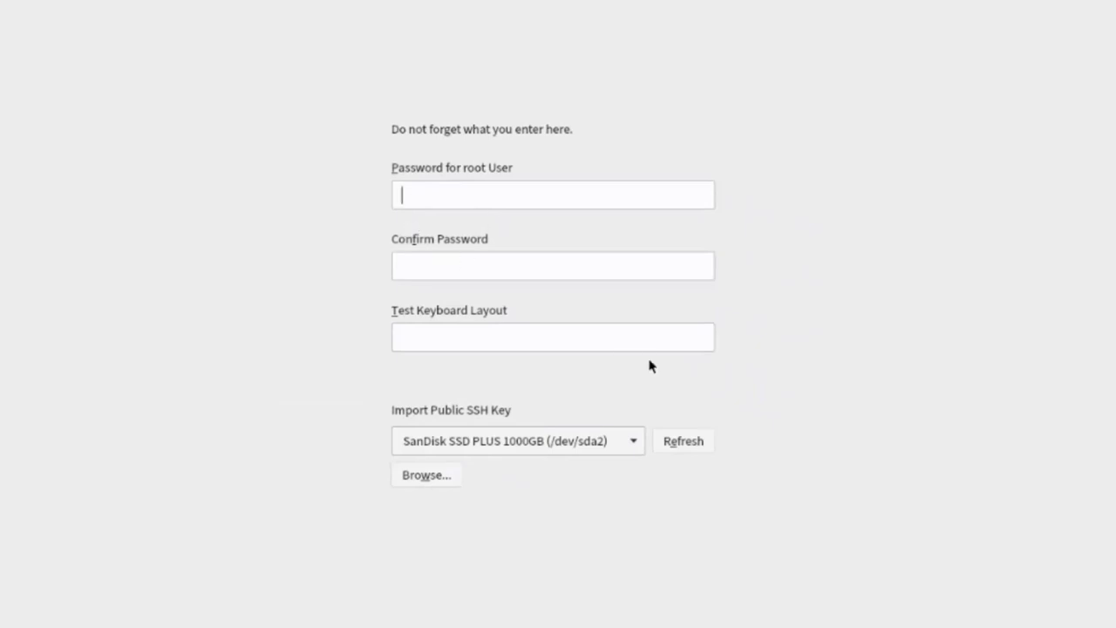
Step: Set and confirm the root password, keep SanDisk for SSH keys, and accept the weak-password warning
type("••••")
key("Tab")
type("••••")
left_click(638, 448)
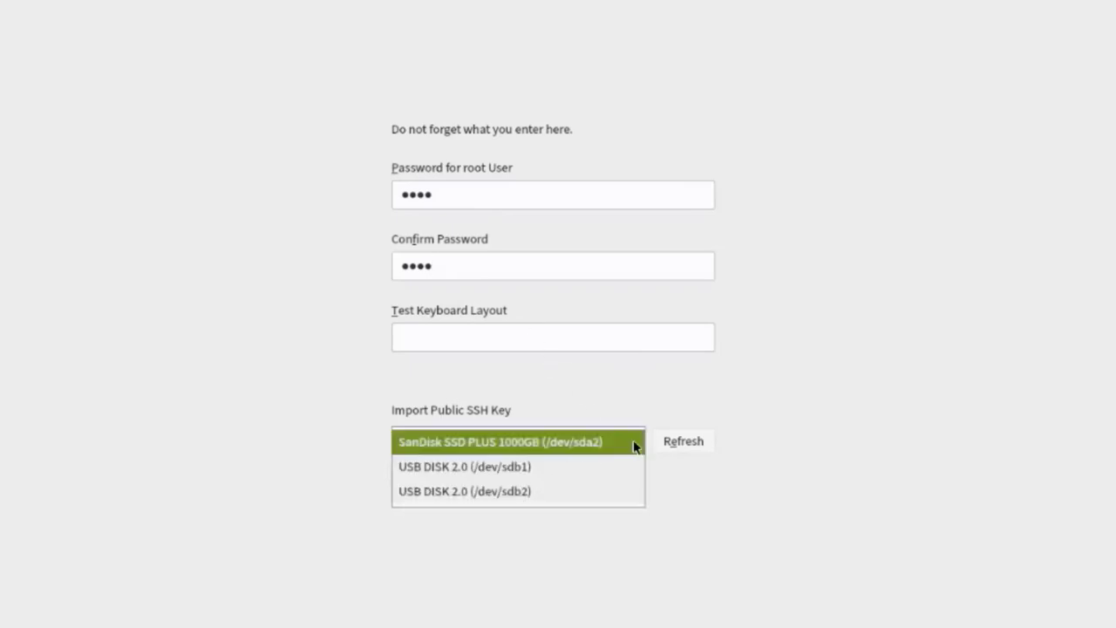
left_click(611, 440)
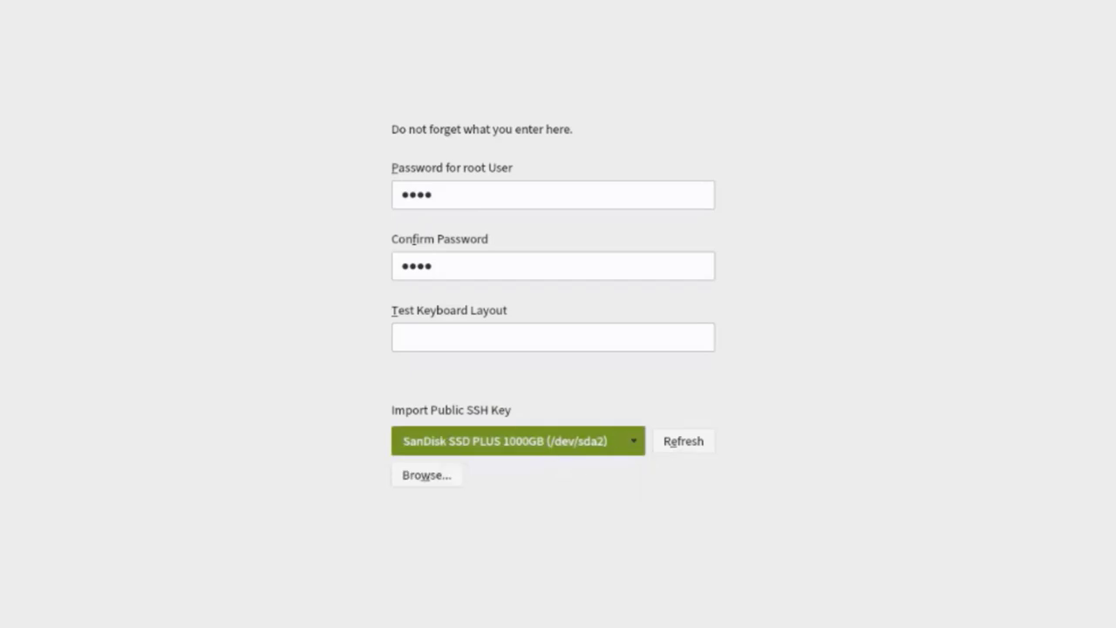
key("alt+n")
left_click(399, 391)
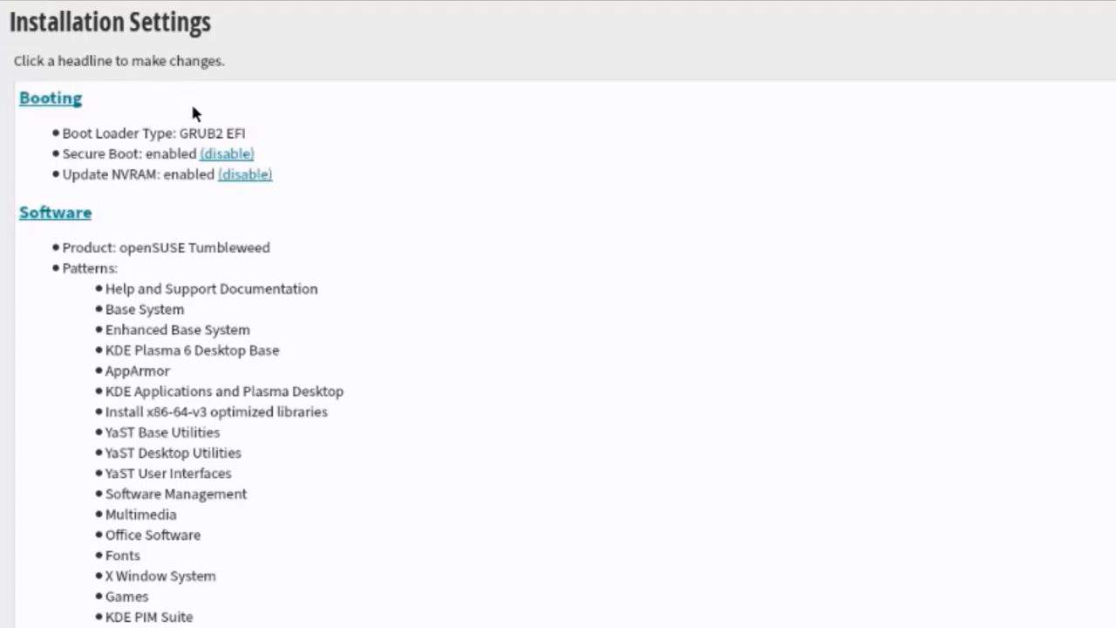
Step: Review the Network Settings Hostname/DNS and Routing tabs, then choose Install on the summary
scroll(344, 525, "down", 3)
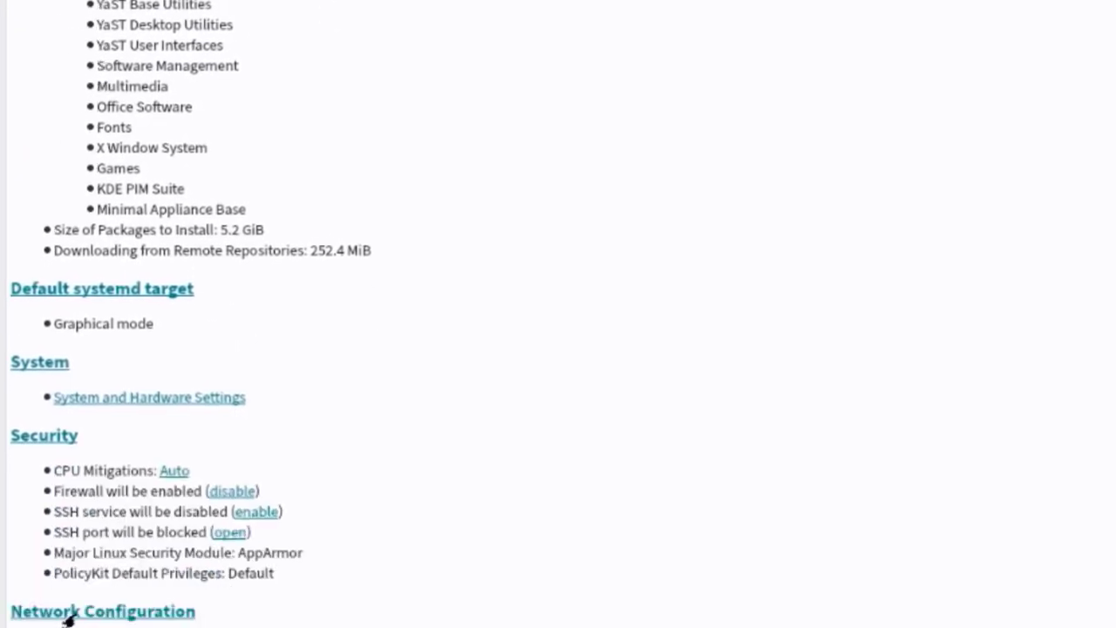
left_click(63, 446)
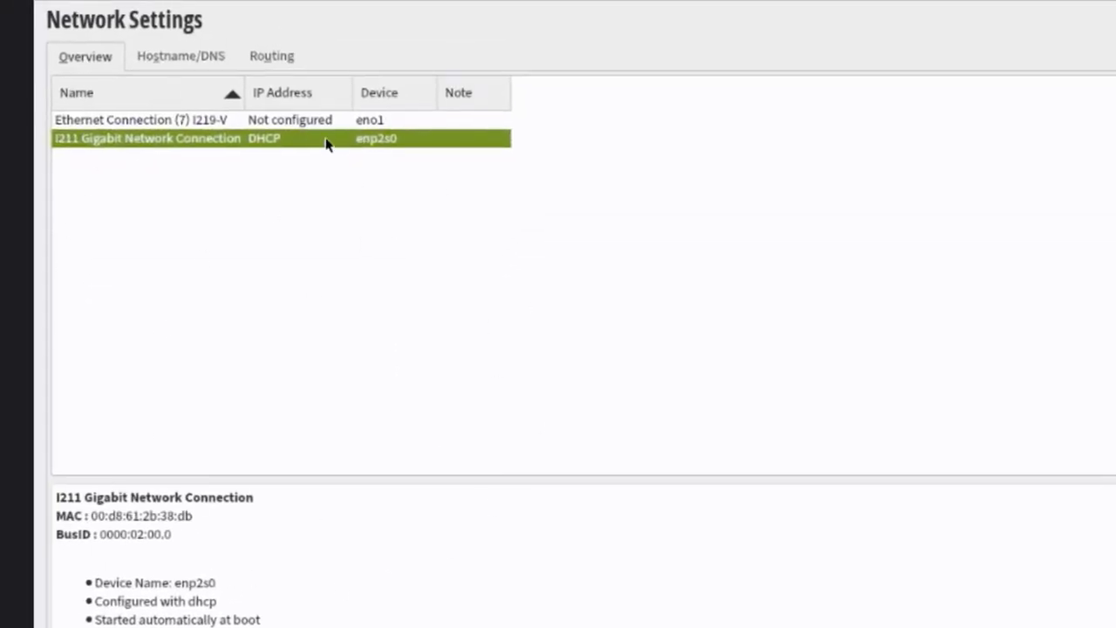
left_click(231, 57)
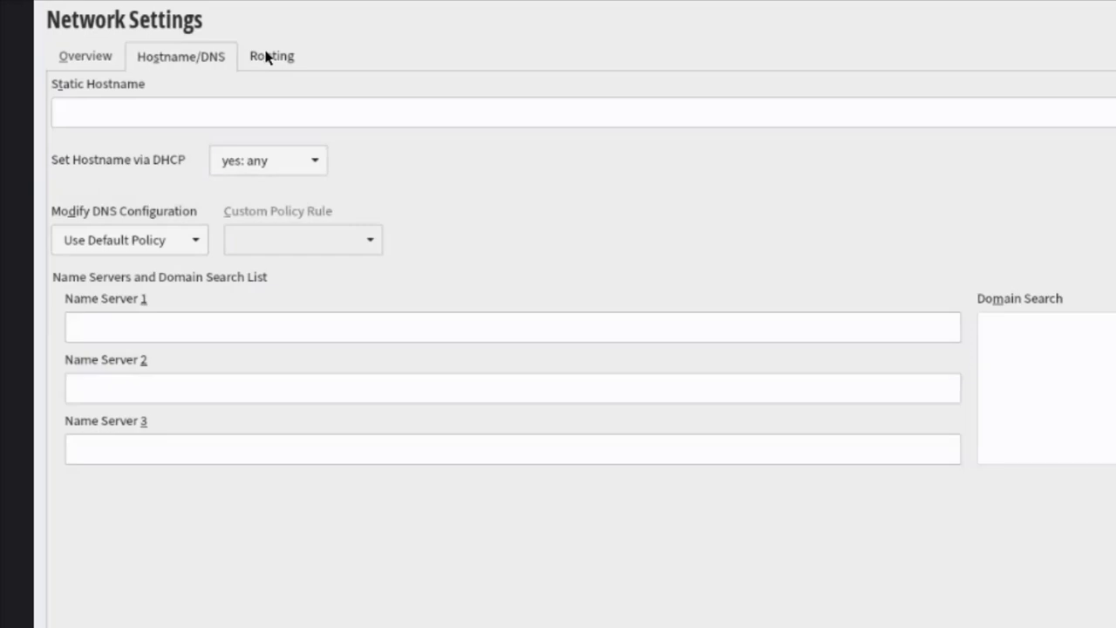
left_click(266, 55)
left_click(92, 56)
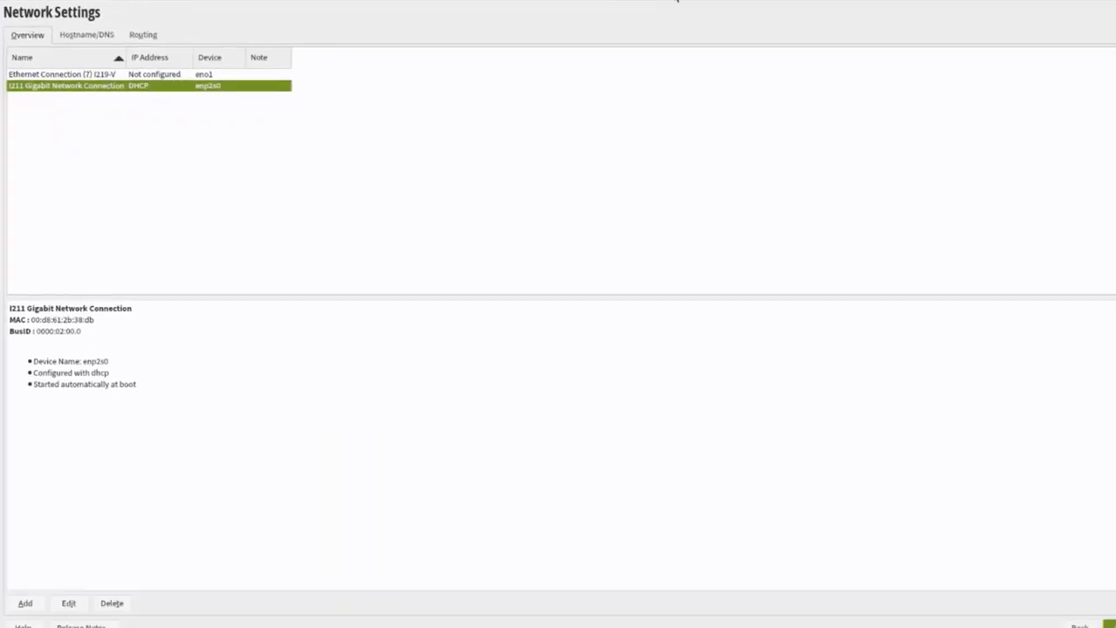
left_click(1105, 625)
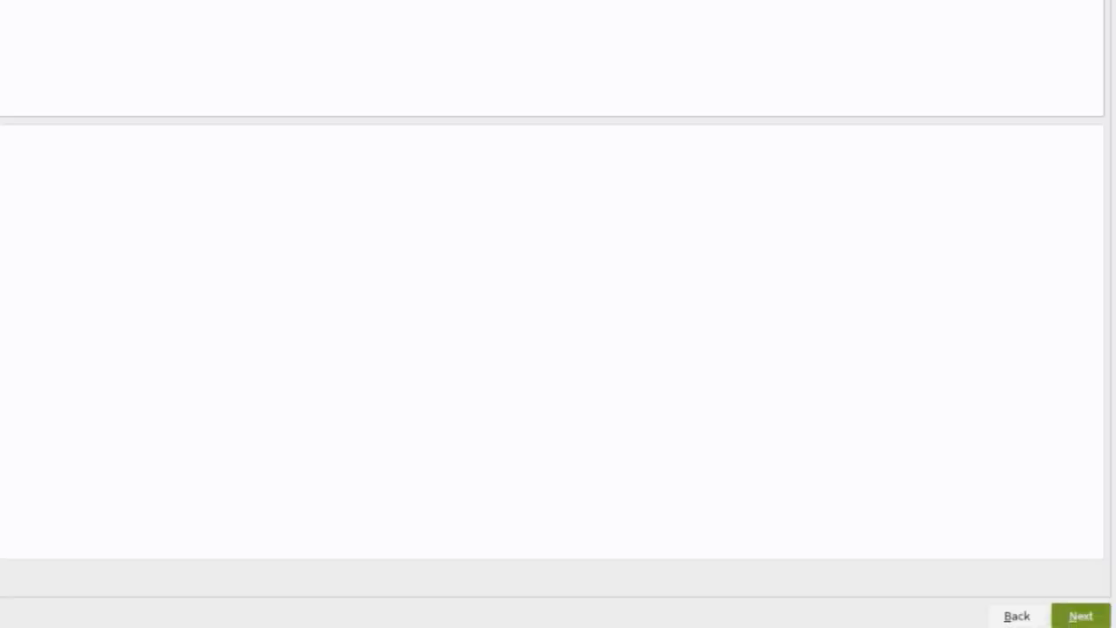
left_click(1079, 618)
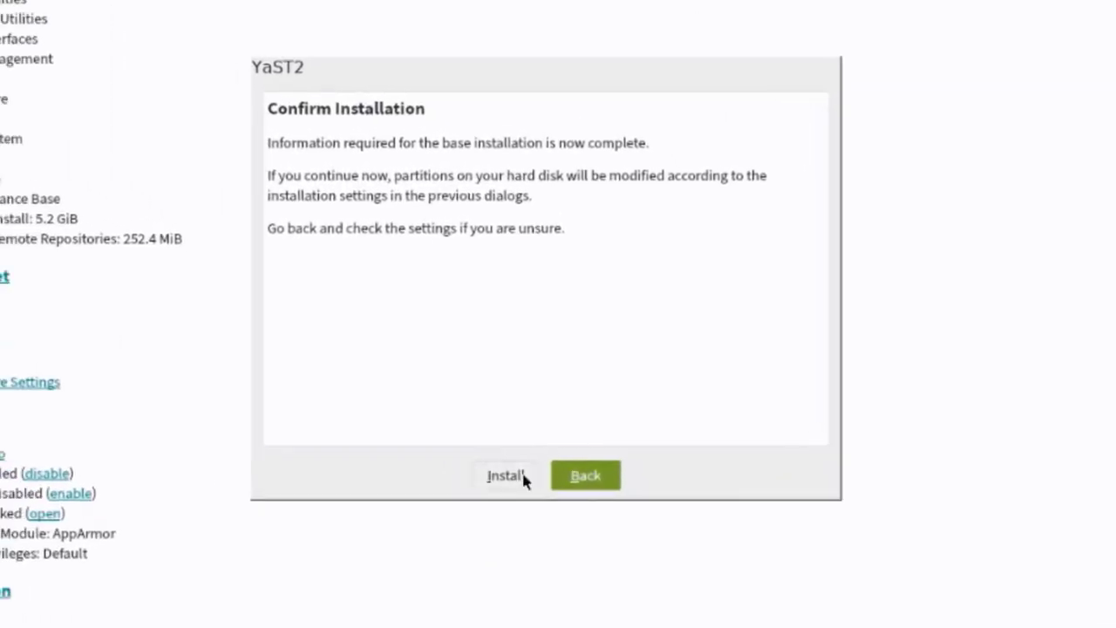
Step: Confirm the installation and reboot the system once it finishes
left_click(426, 427)
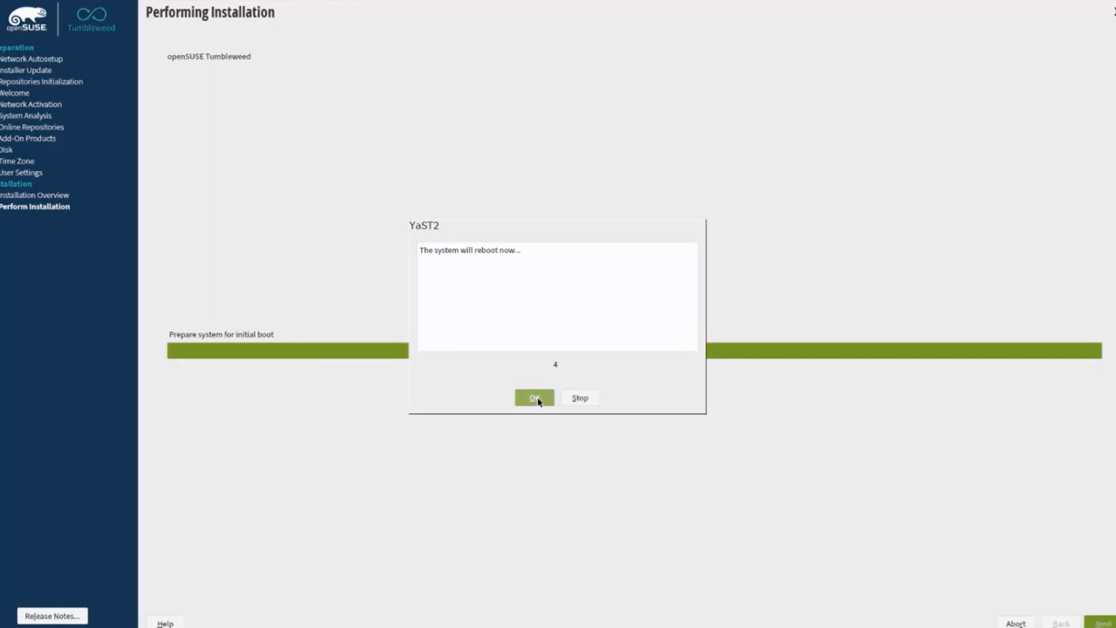
left_click(534, 397)
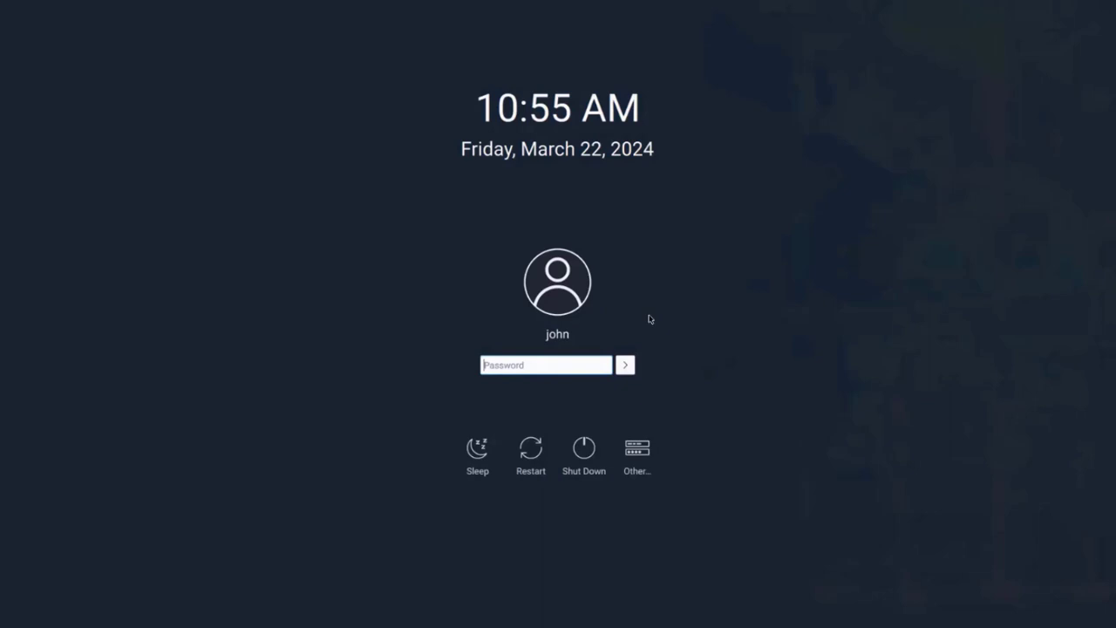
Step: Log in to the Plasma desktop with the user's password
type("••")
key("Return")
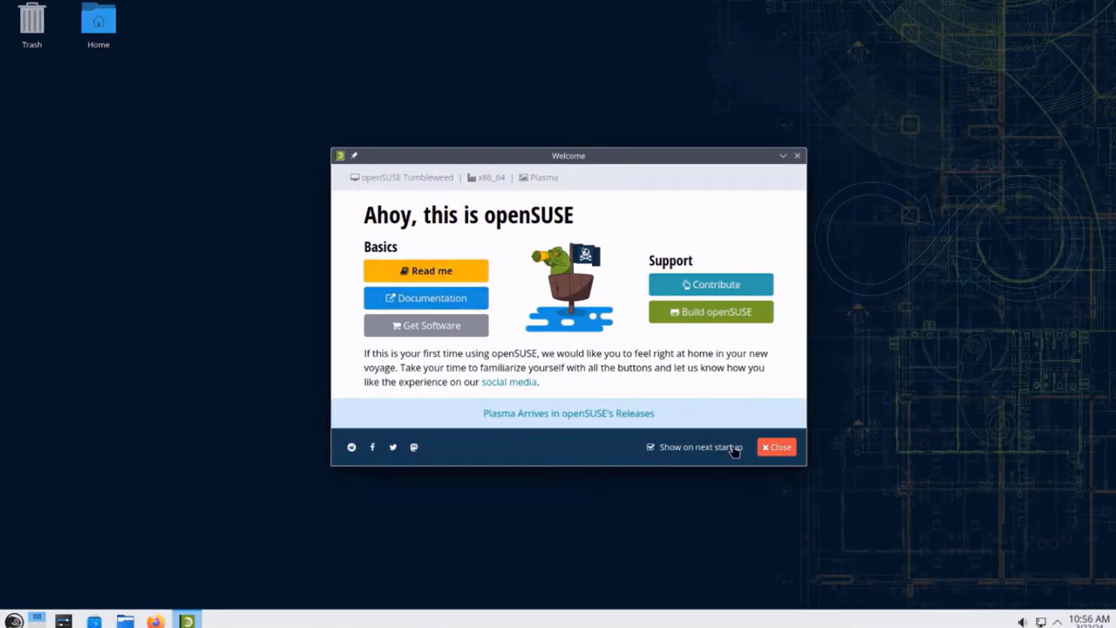
Step: Turn off 'Show on next startup', close the Welcome window, and select the desktop Trash icon
left_click(650, 450)
left_click(772, 451)
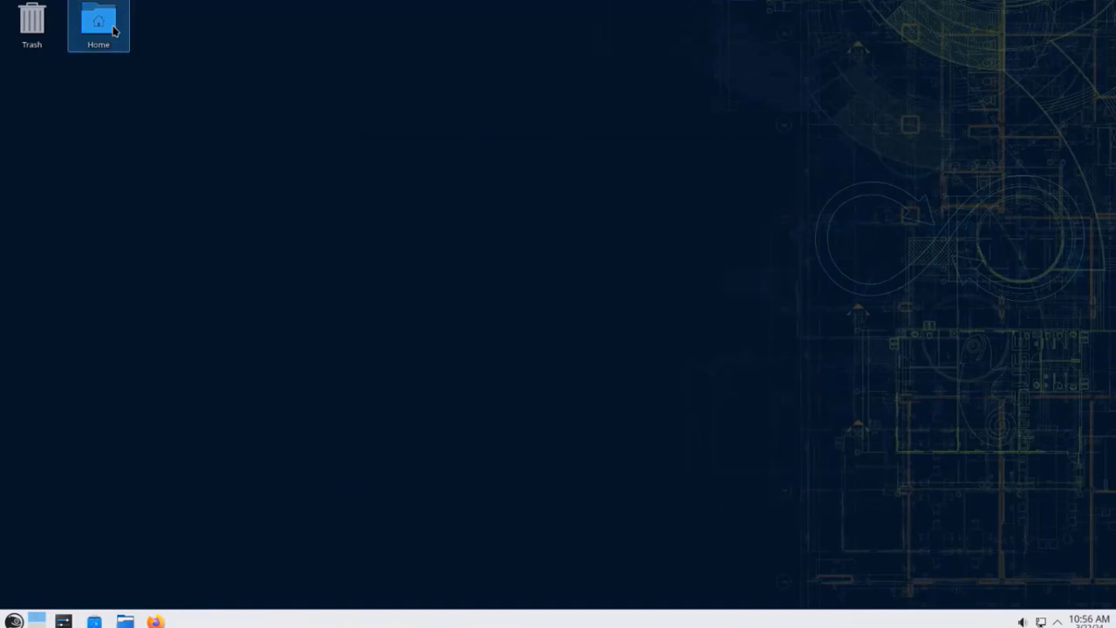
left_click(44, 20)
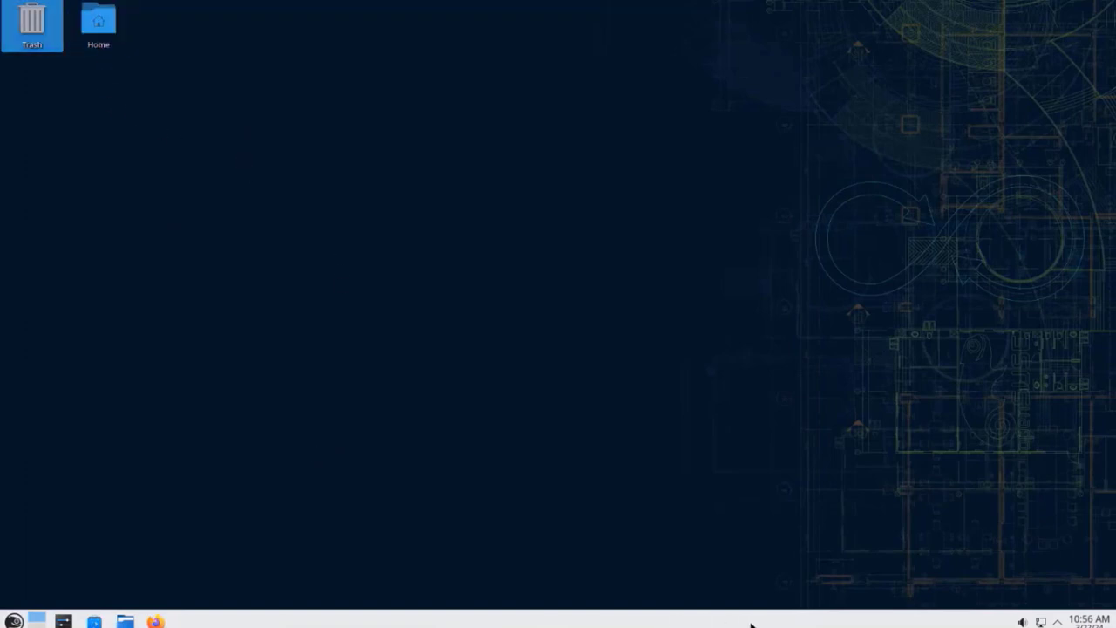
Step: Resize the application launcher to make it taller and wider
left_click(13, 621)
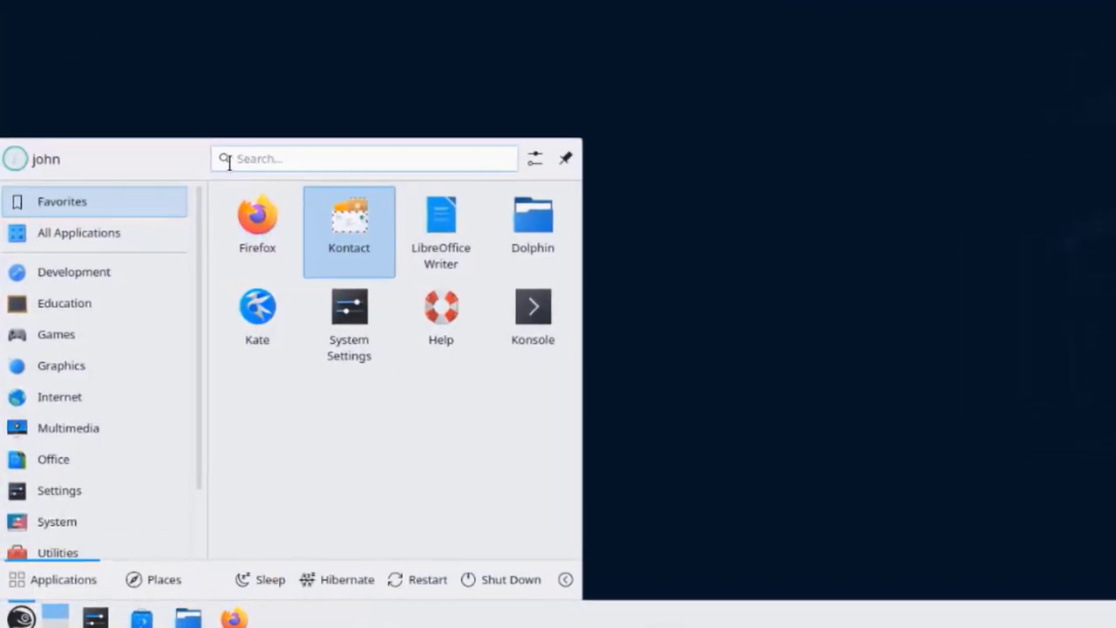
left_click_drag(224, 121, 319, 55)
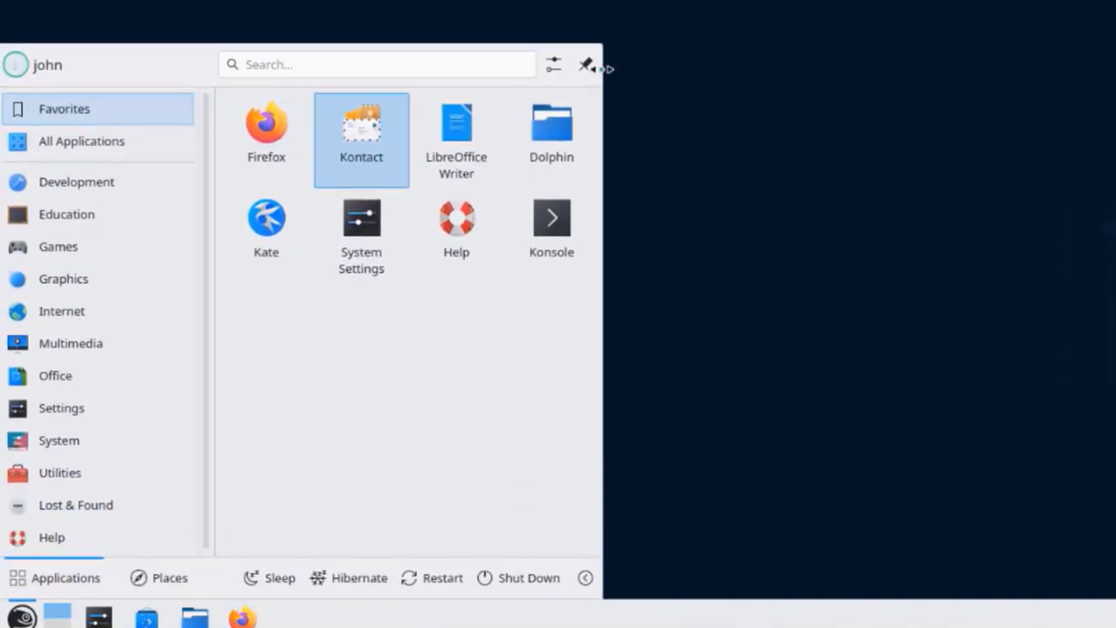
left_click_drag(606, 68, 676, 96)
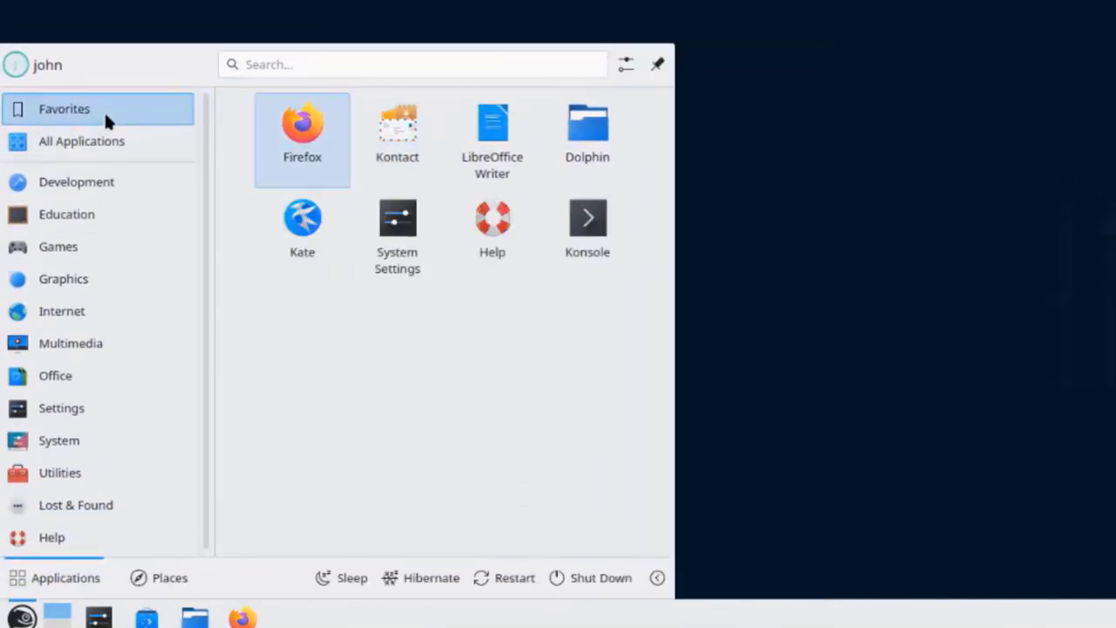
Step: Browse the All Applications and Office categories, then launch System Settings from the taskbar
left_click(90, 137)
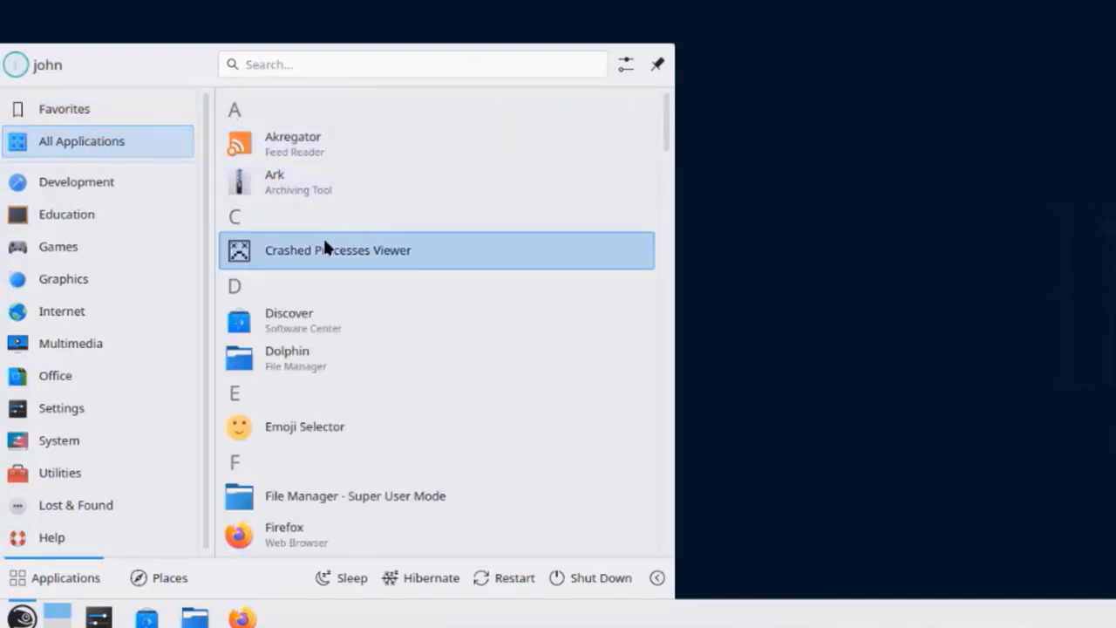
scroll(323, 292, "down", 1)
scroll(323, 293, "down", 2)
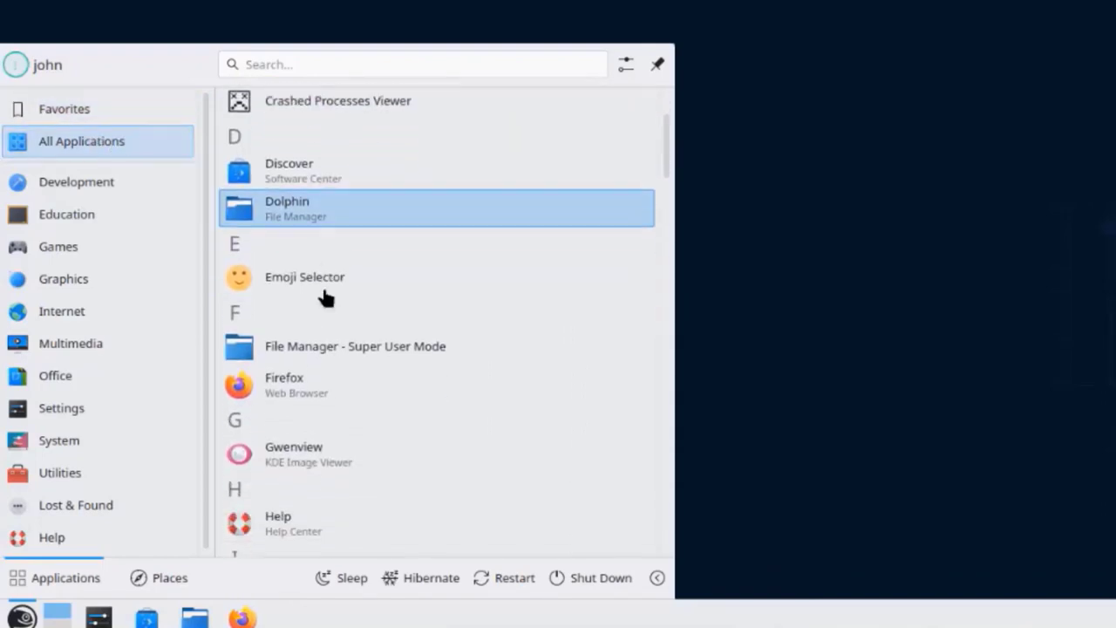
scroll(324, 297, "down", 15)
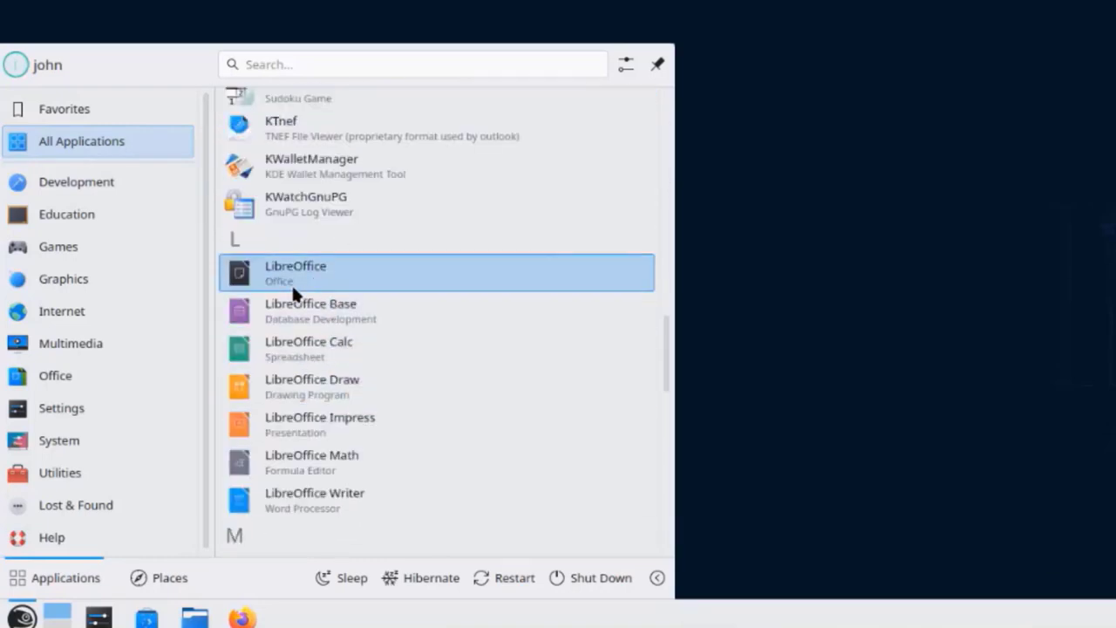
left_click(174, 375)
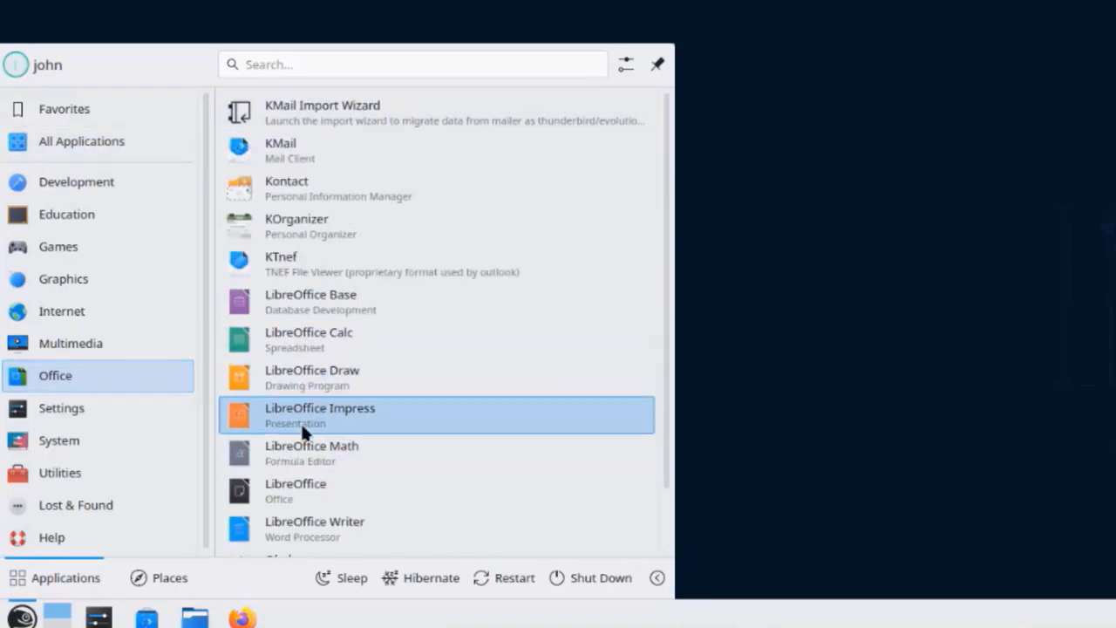
scroll(300, 421, "down", 2)
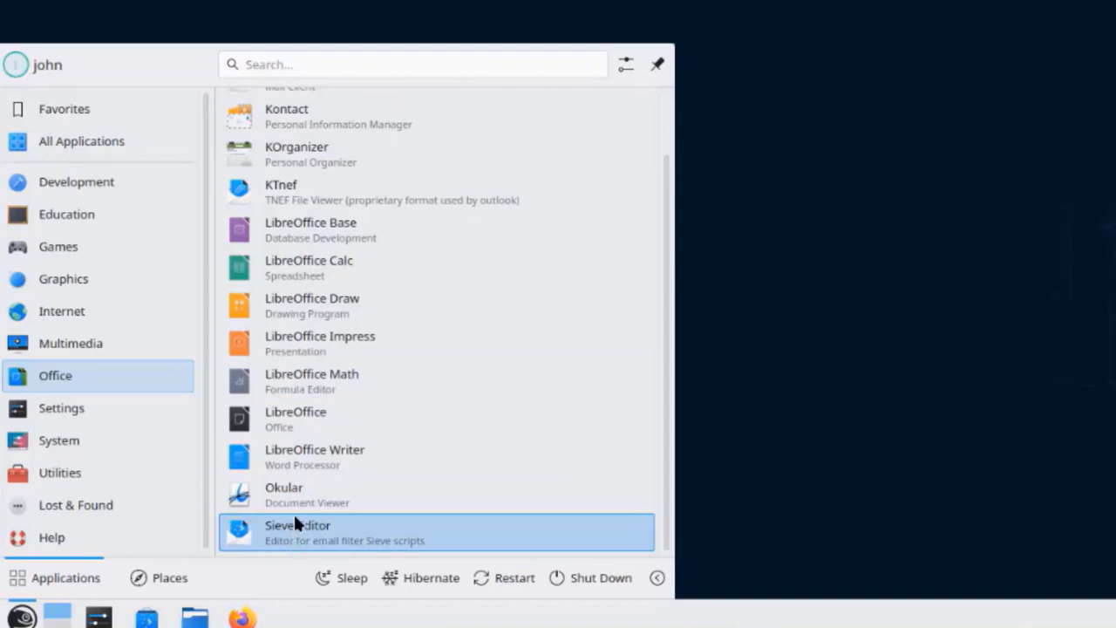
left_click(98, 617)
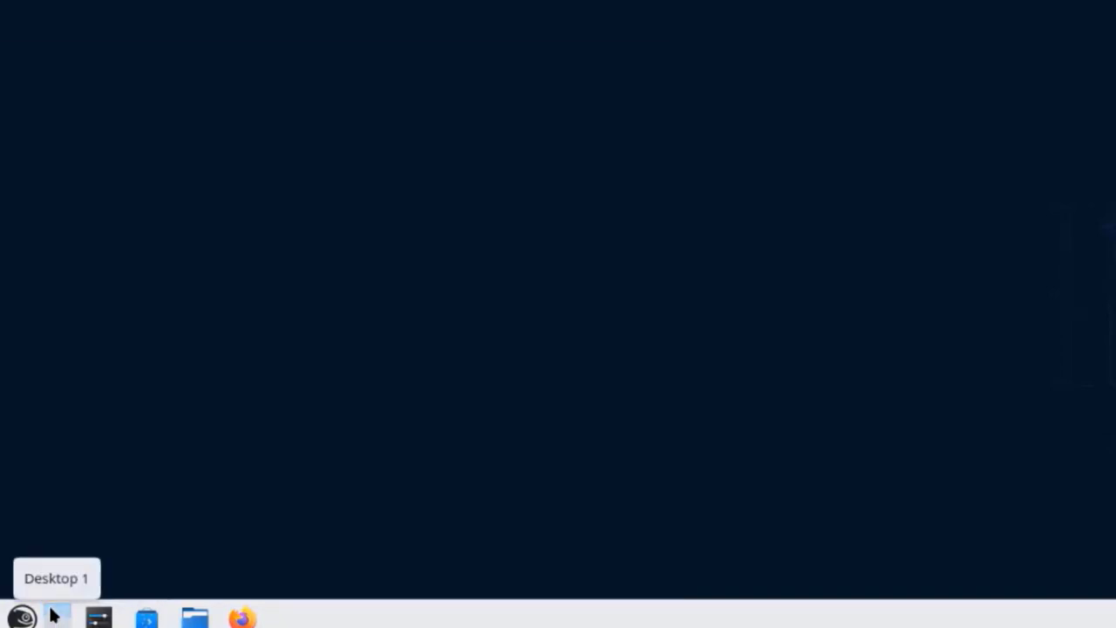
left_click(101, 618)
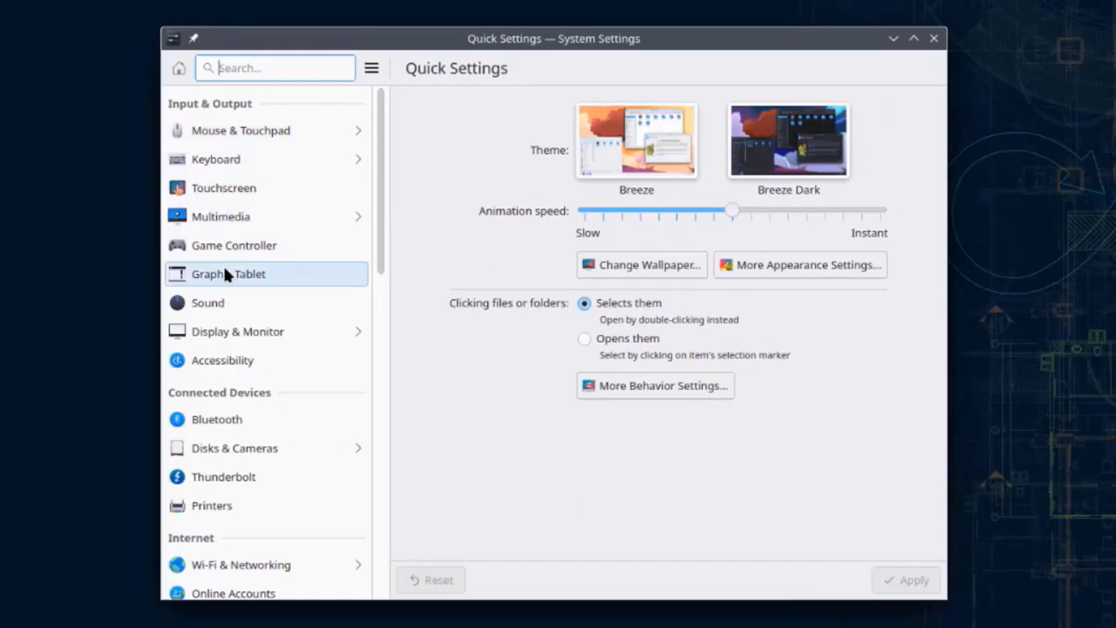
Step: In Printers, start adding a printer, then cancel the password request and close the setup
scroll(223, 327, "down", 1)
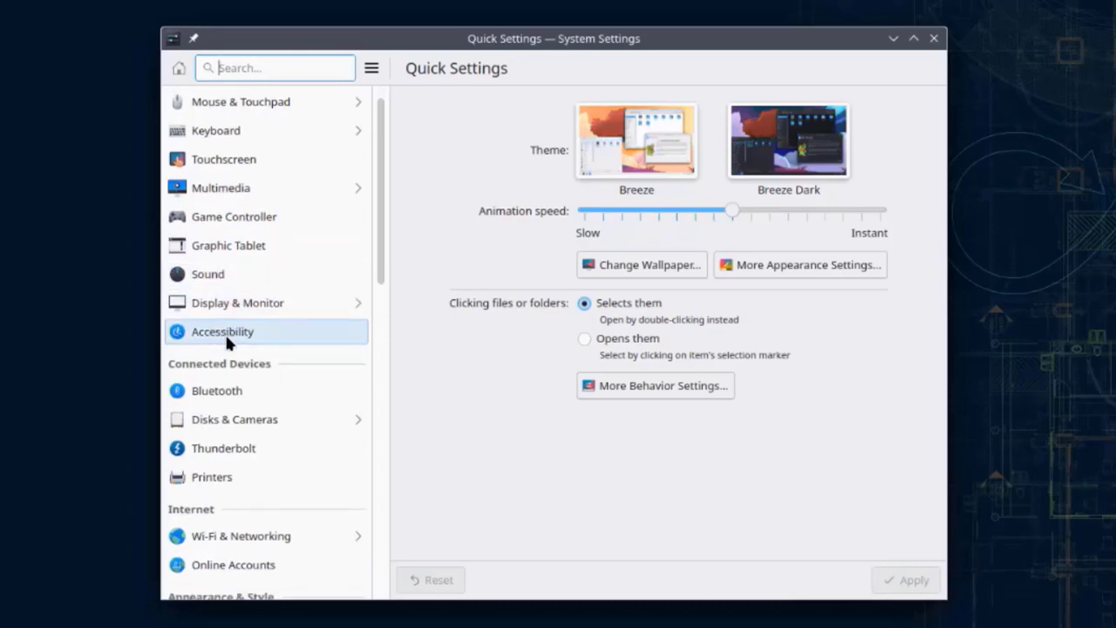
scroll(225, 332, "down", 3)
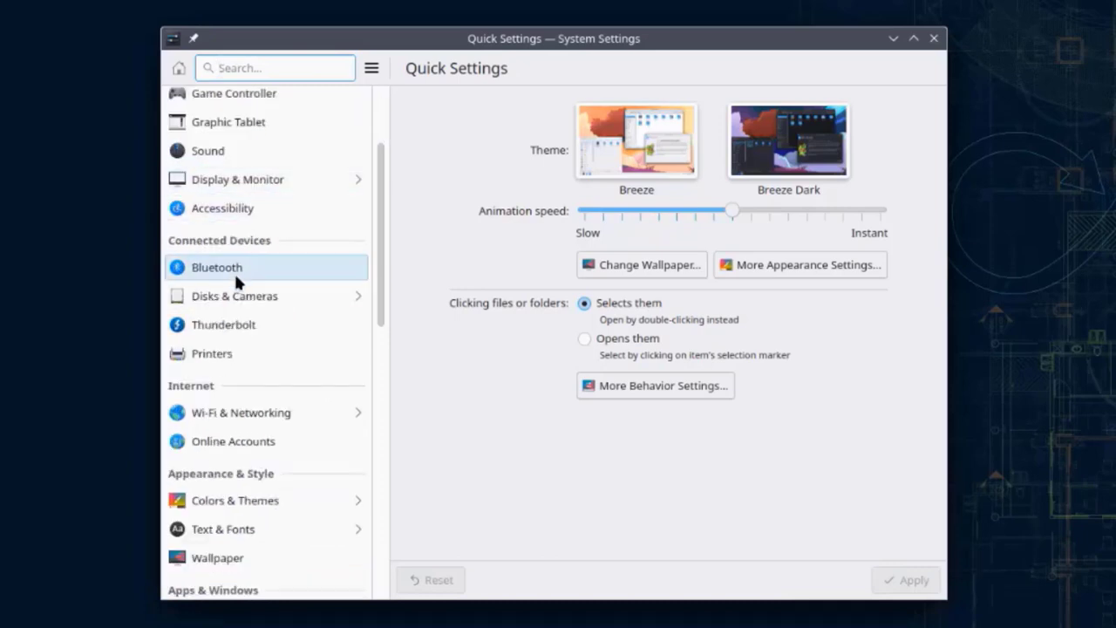
left_click(225, 351)
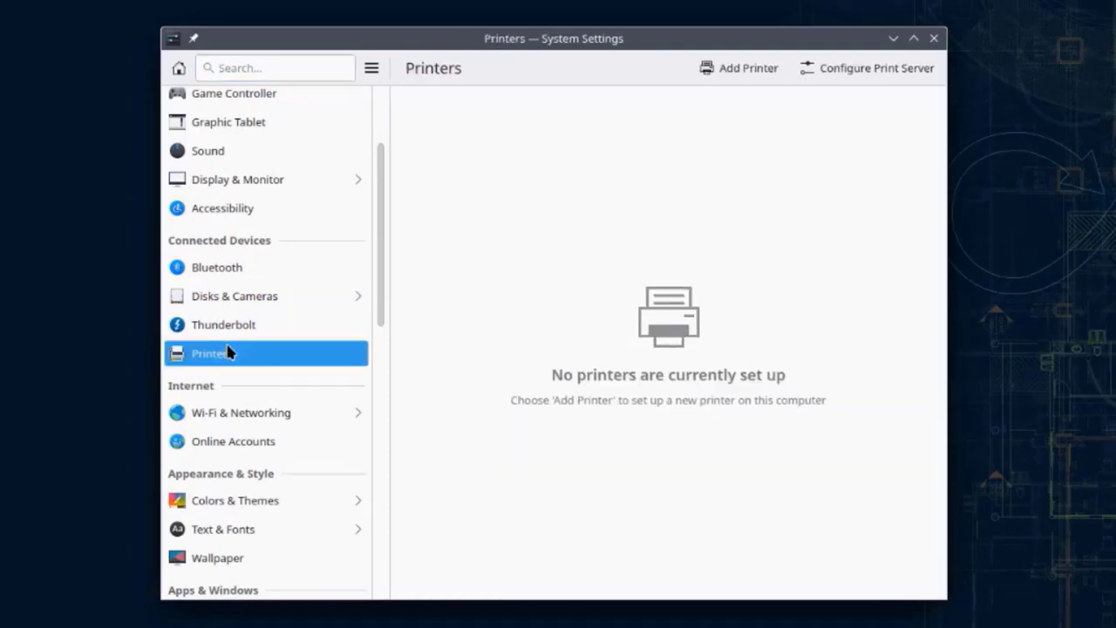
left_click(723, 69)
left_click(715, 347)
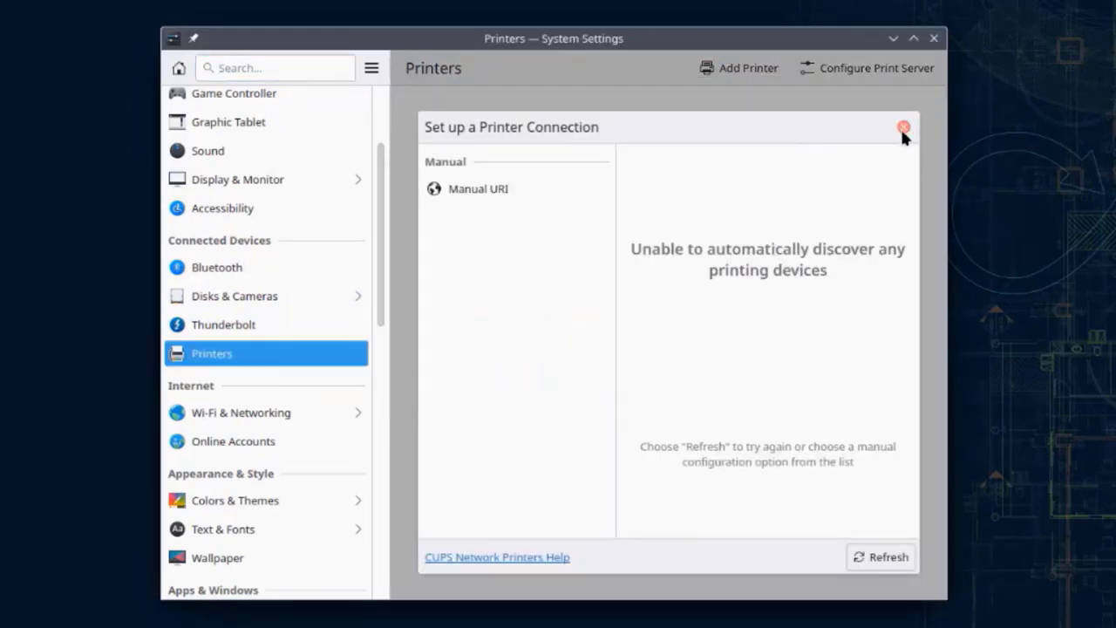
left_click(903, 128)
Step: Add a new Google account under Online Accounts
scroll(259, 404, "down", 3)
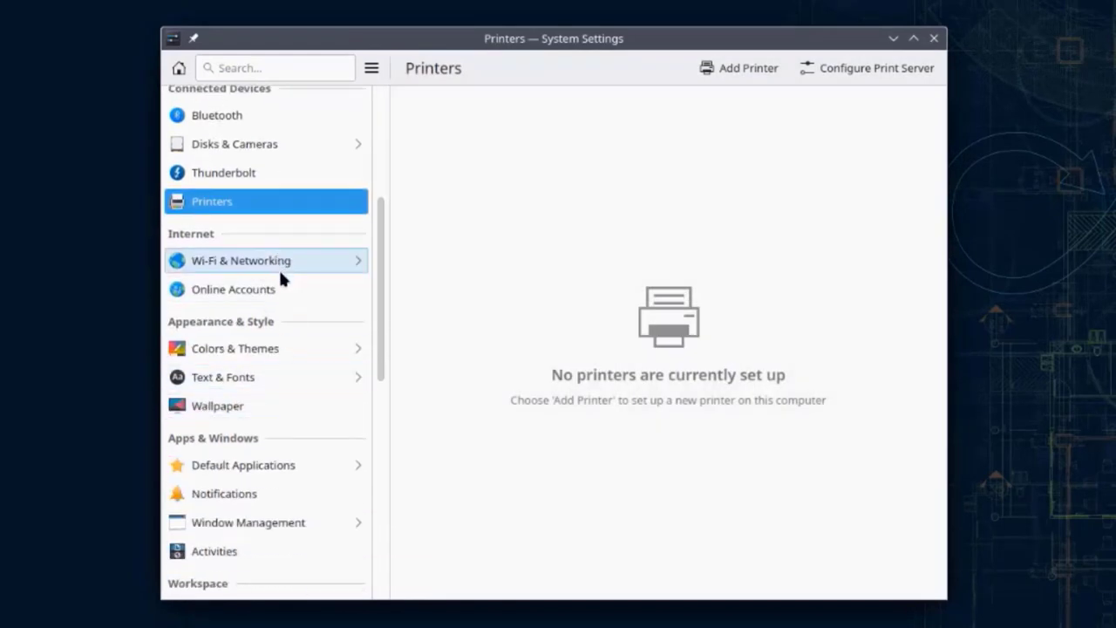
left_click(279, 288)
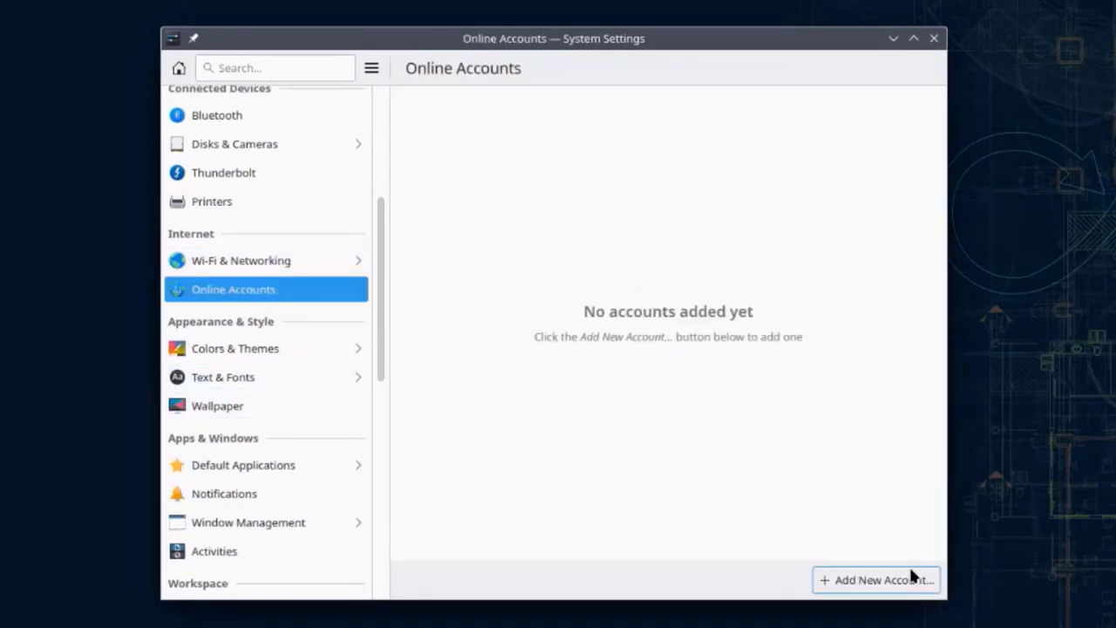
left_click(905, 576)
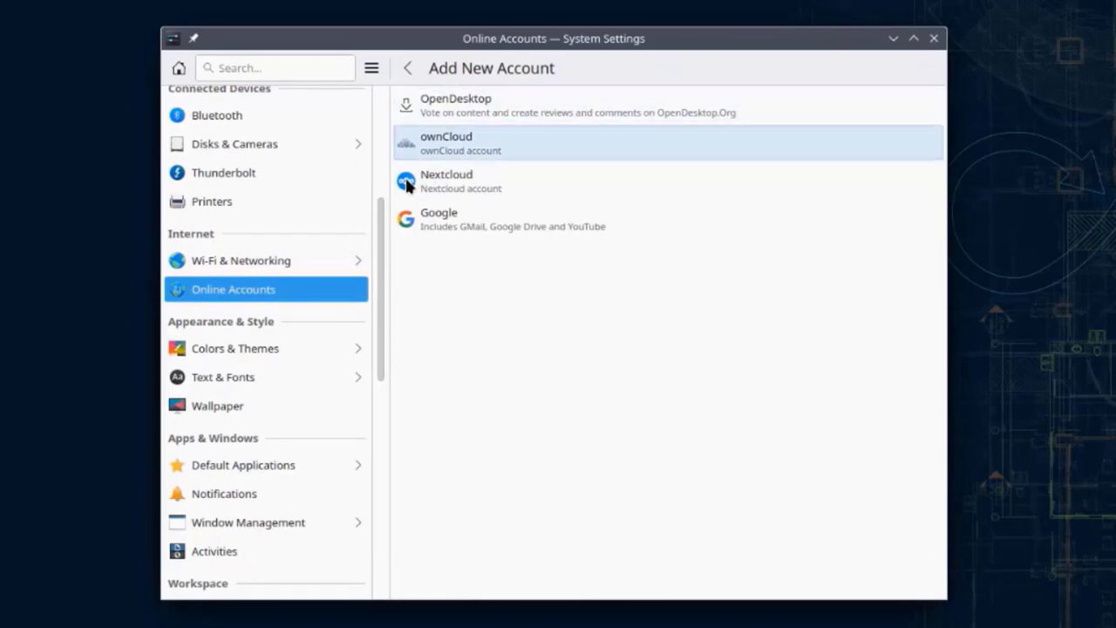
left_click(470, 225)
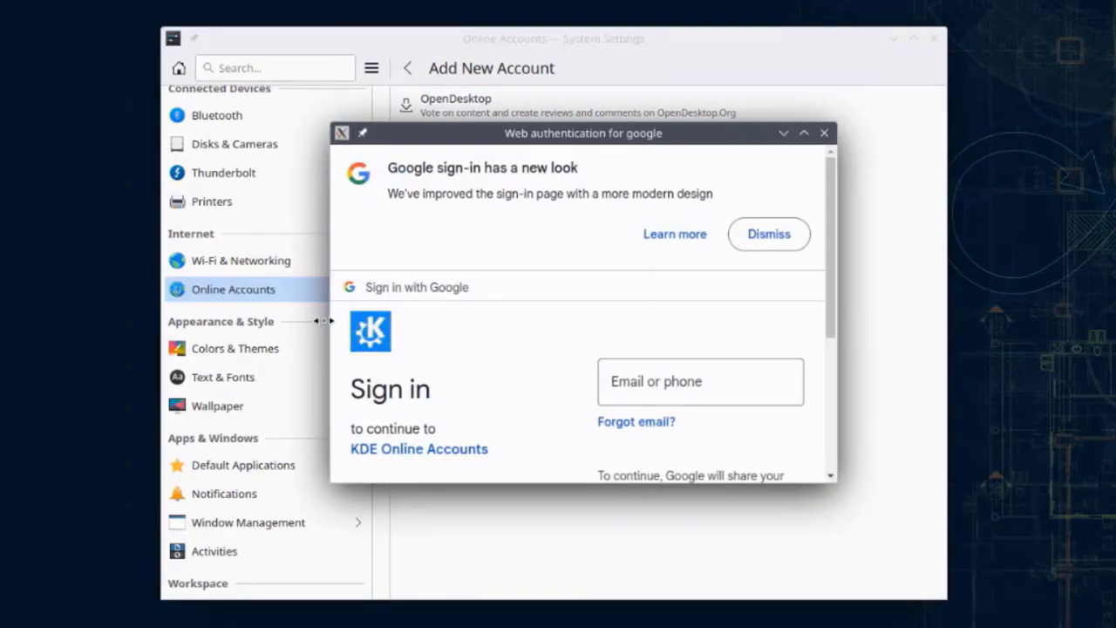
left_click(261, 348)
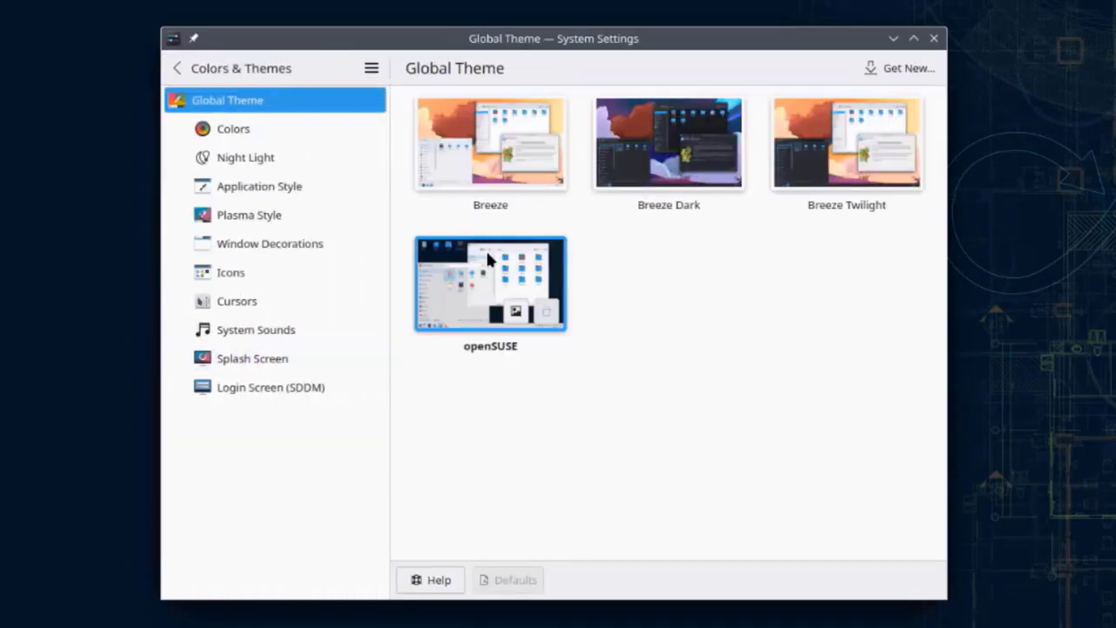
Step: Preview pink, salmon, yellow, green, teal, blue and lavender accent colours, then dismiss the custom colour picker
left_click(299, 131)
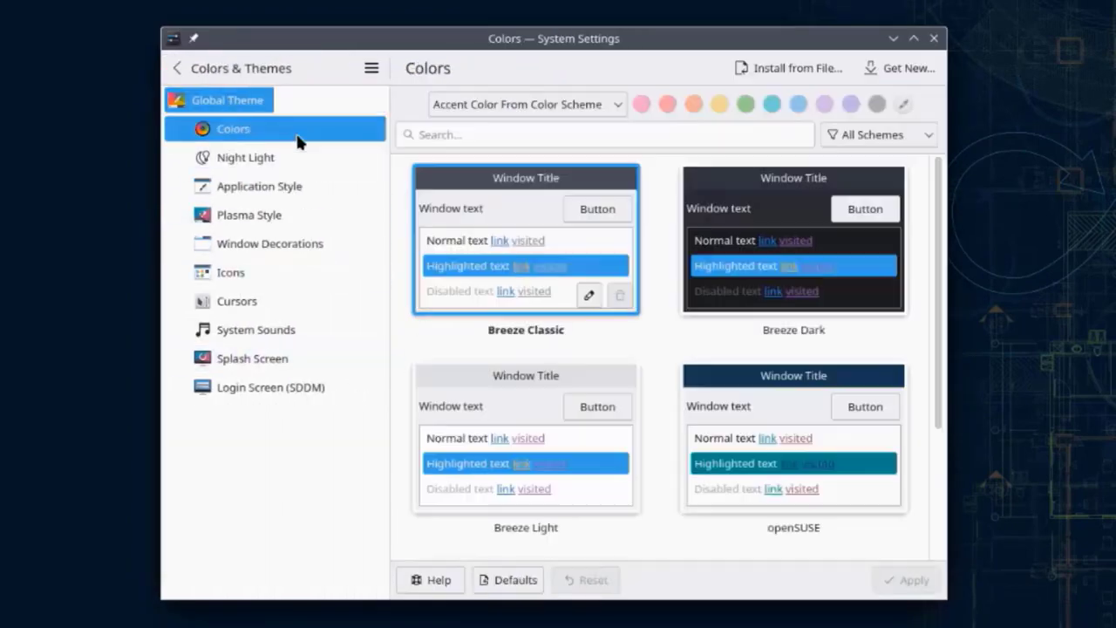
scroll(767, 279, "down", 3)
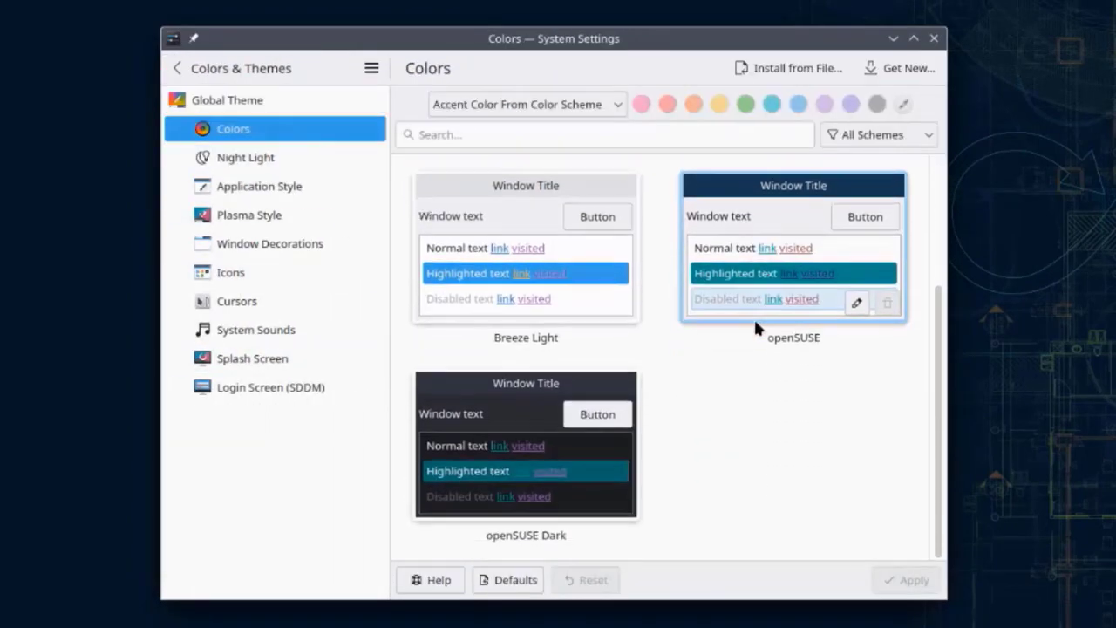
scroll(741, 453, "up", 3)
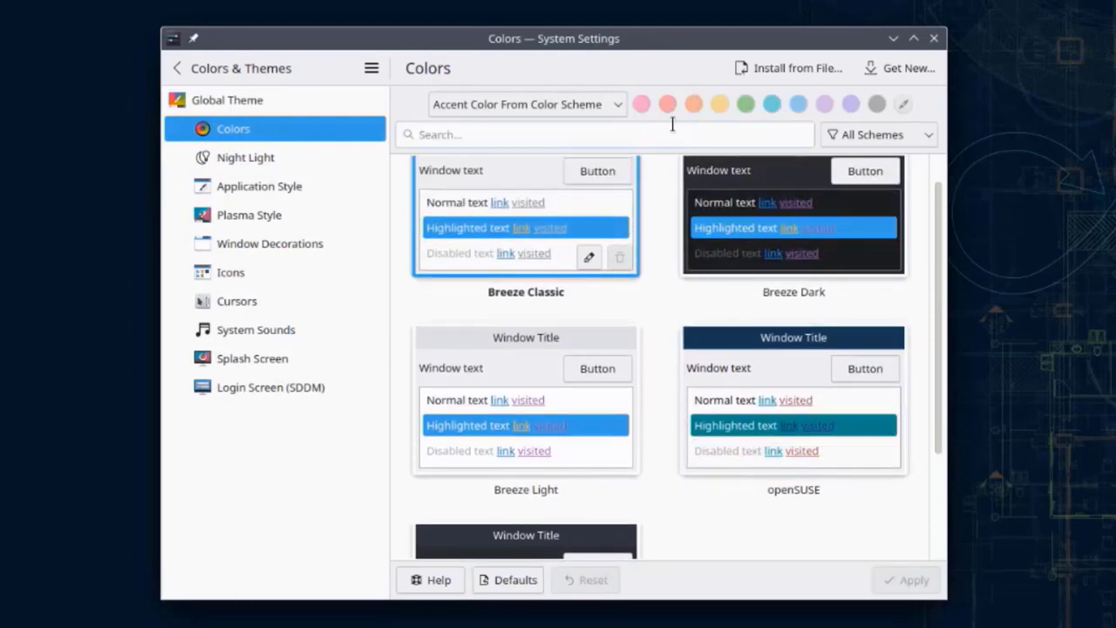
left_click(642, 104)
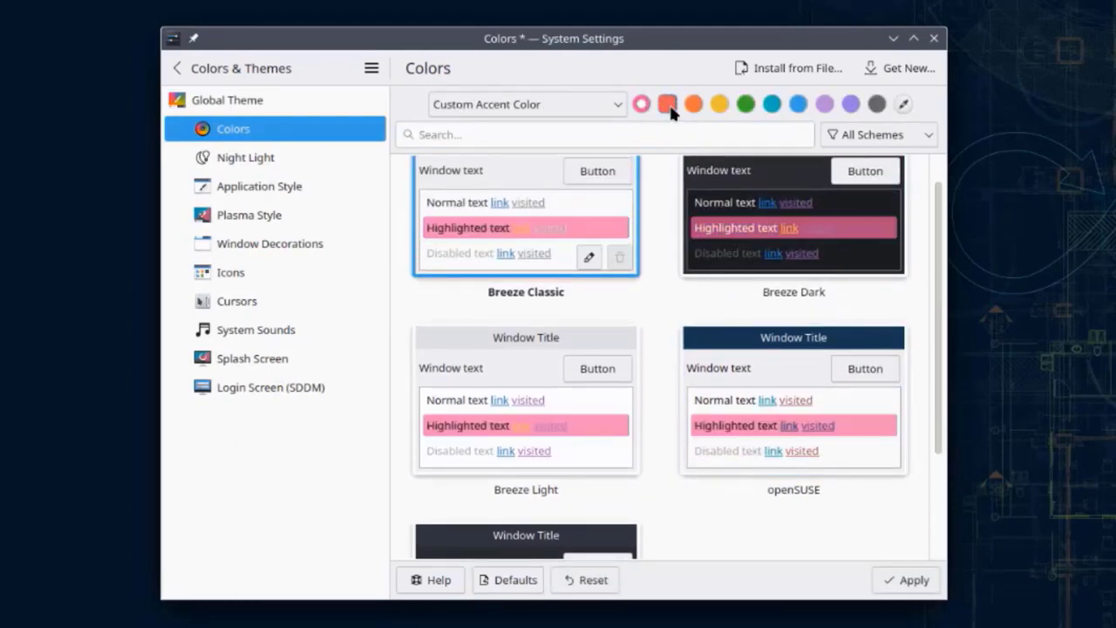
left_click(668, 105)
left_click(718, 105)
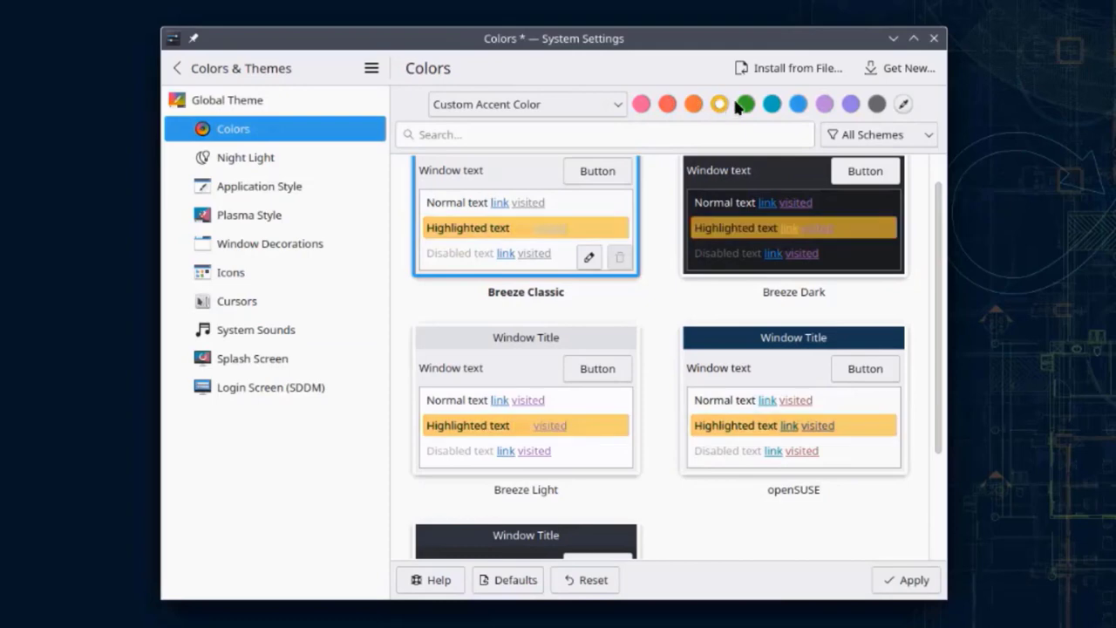
left_click(745, 104)
left_click(772, 105)
left_click(798, 105)
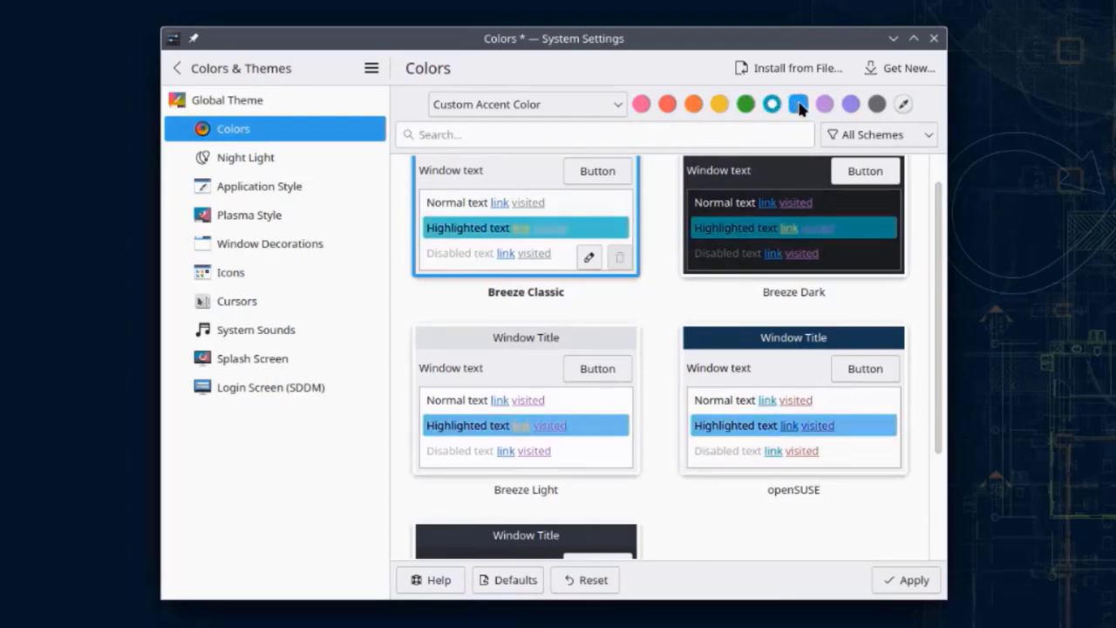
left_click(824, 105)
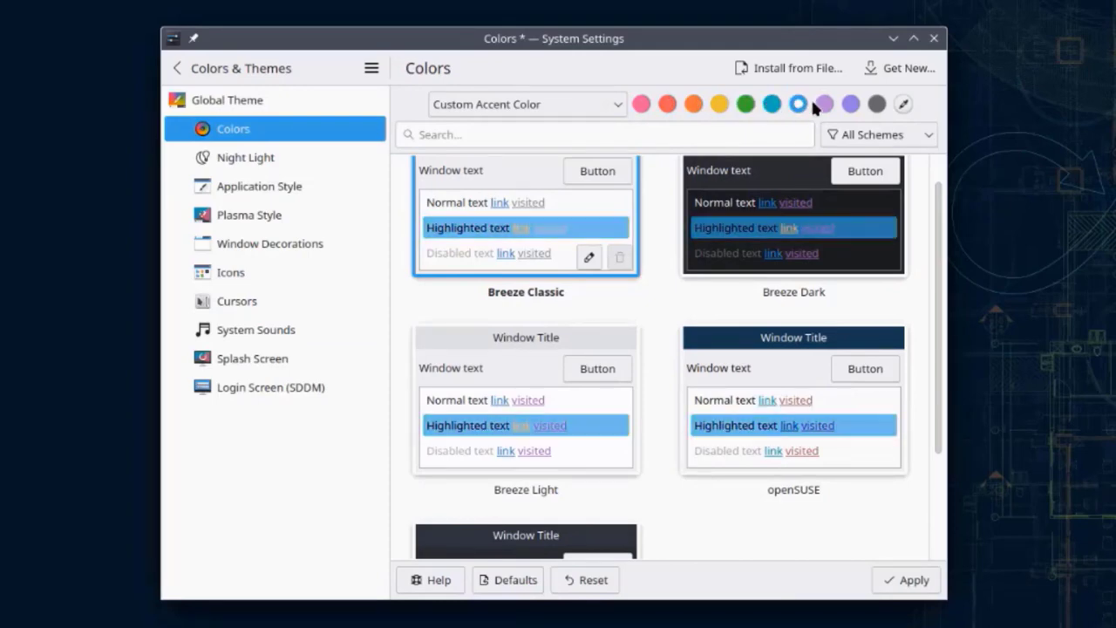
left_click(905, 104)
key("Escape")
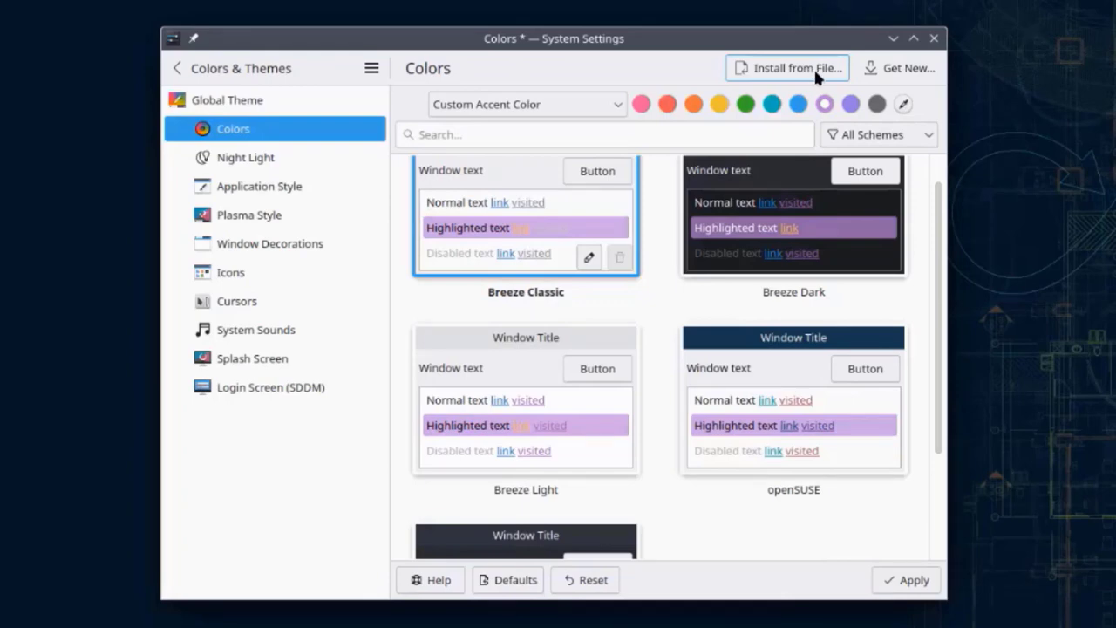
Step: Browse the downloadable colour schemes in the Get New window
left_click(898, 68)
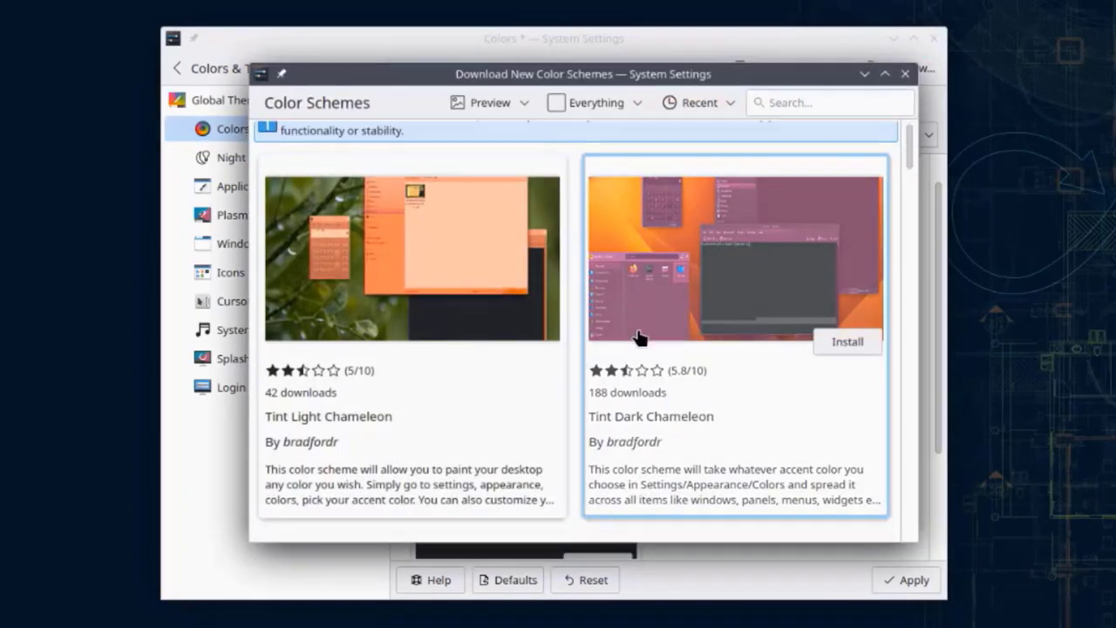
scroll(637, 336, "down", 3)
scroll(698, 362, "up", 3)
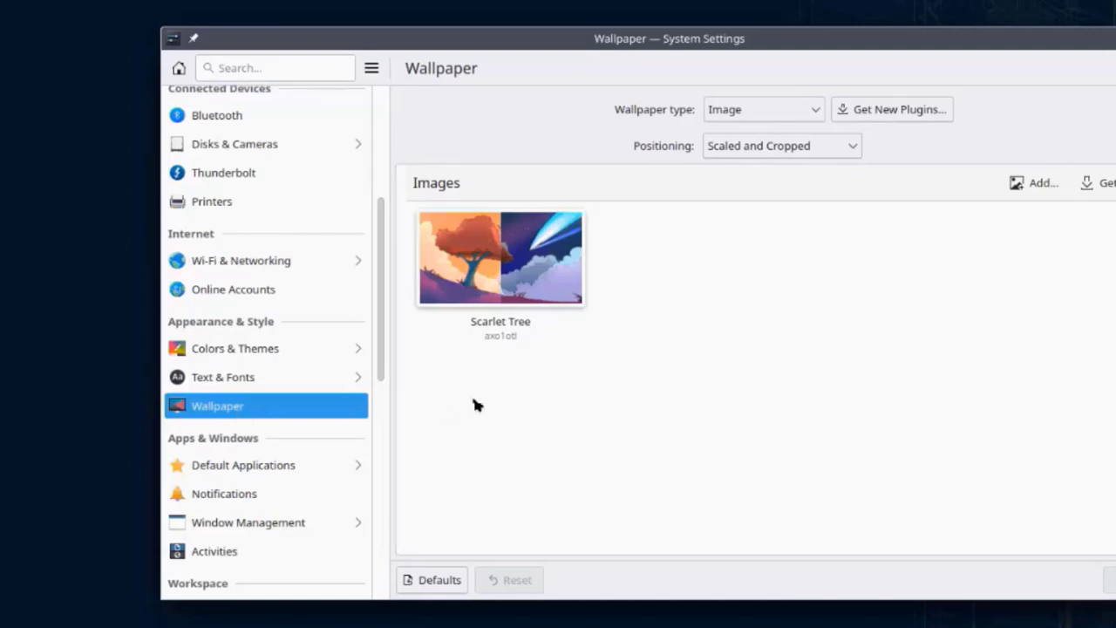
Step: Apply the Scarlet Tree wallpaper and move the settings window aside to view it
left_click(493, 316)
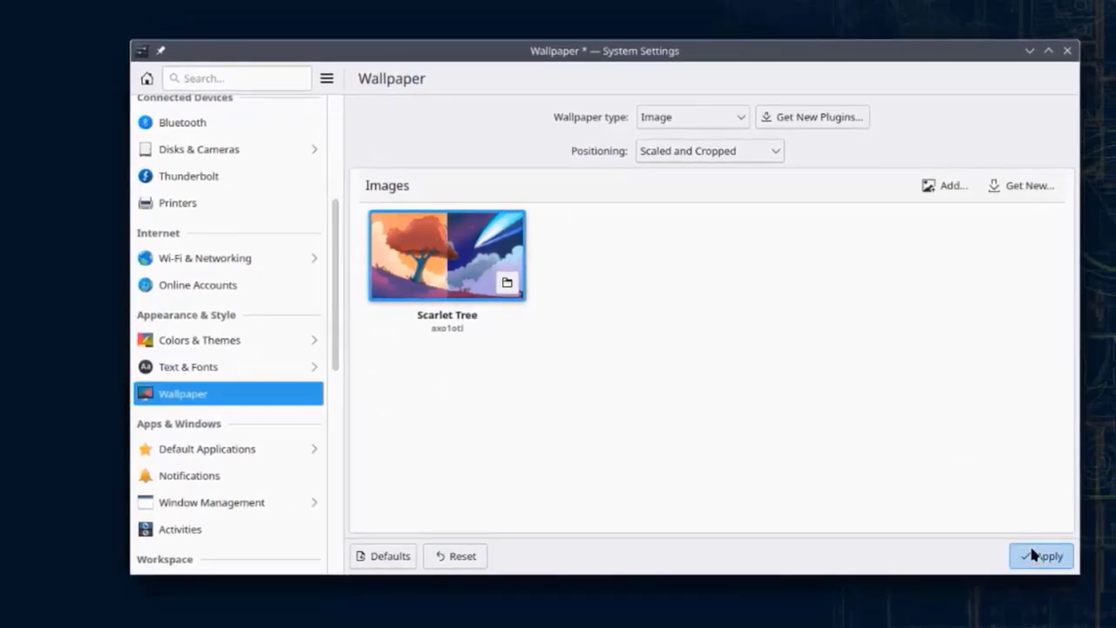
left_click(1038, 555)
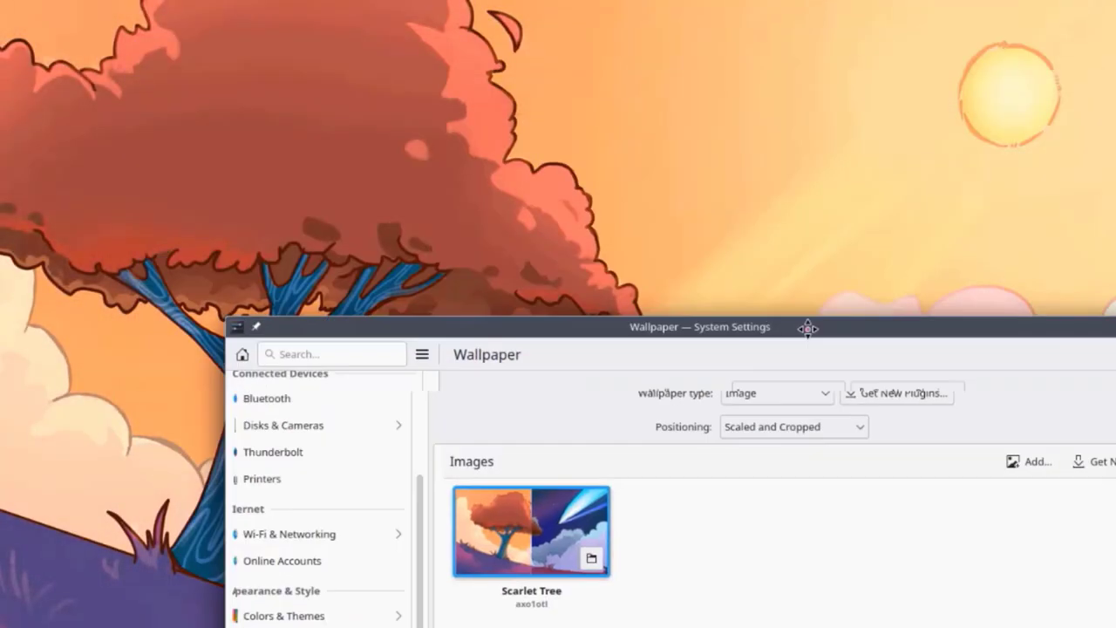
left_click_drag(810, 327, 636, 59)
Step: Browse the Window Behavior tabs: Titlebar Actions, Window Actions, Advanced, and Movement
scroll(306, 346, "down", 3)
left_click(309, 248)
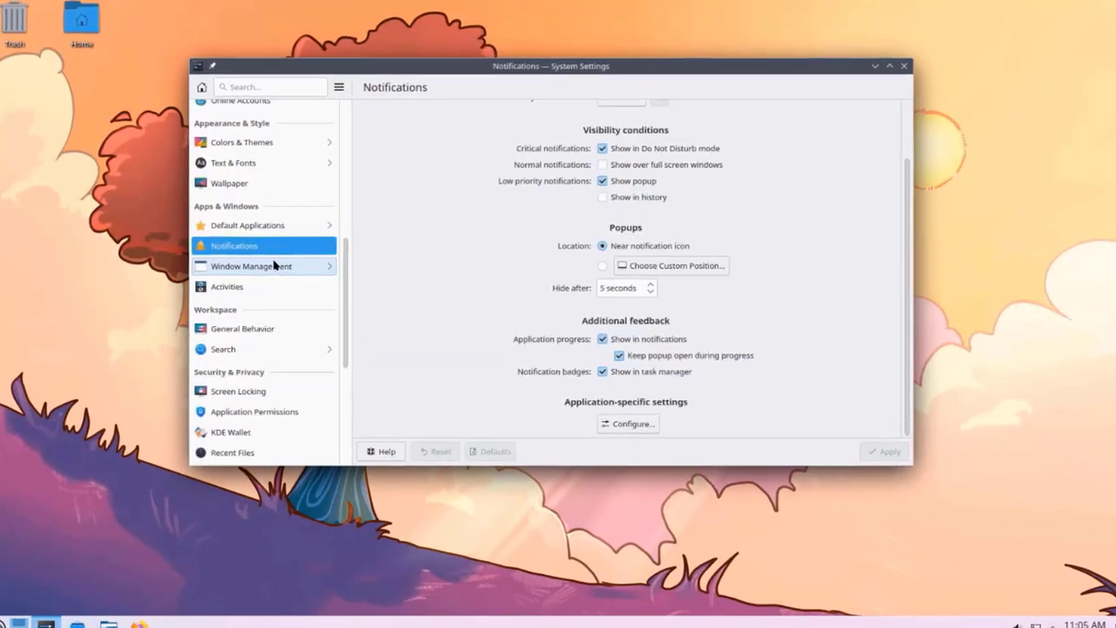
left_click(274, 267)
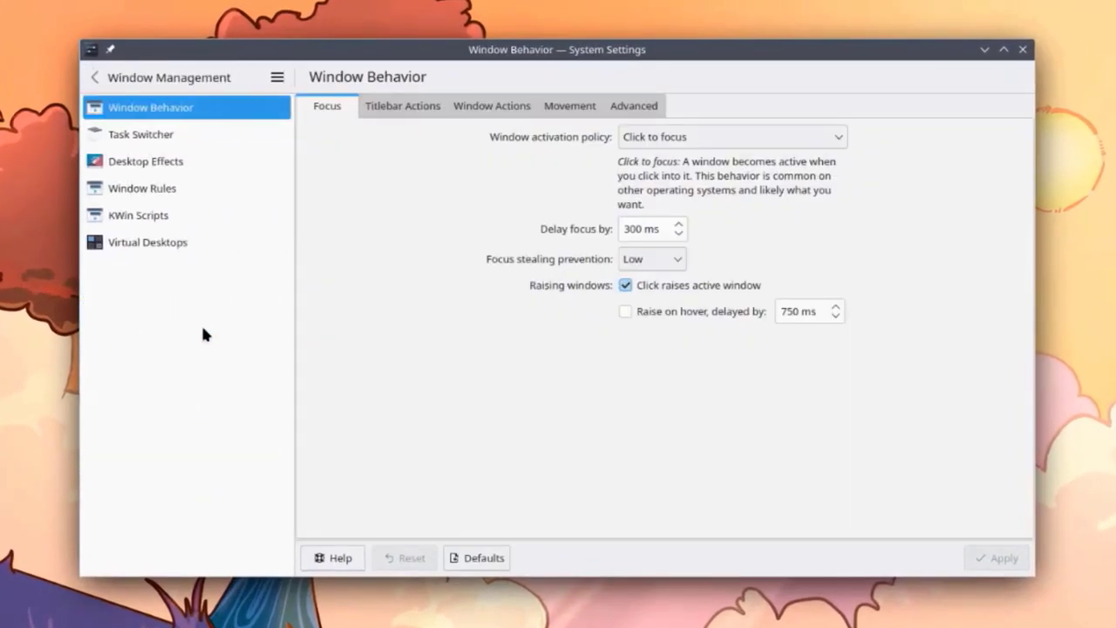
left_click(409, 99)
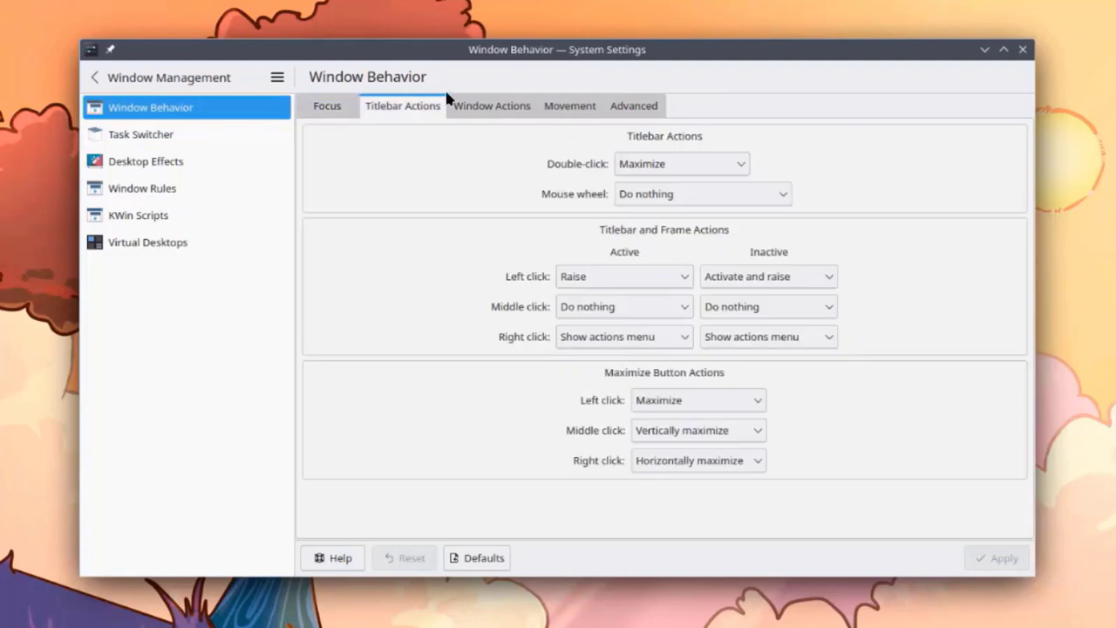
left_click(501, 105)
left_click(619, 103)
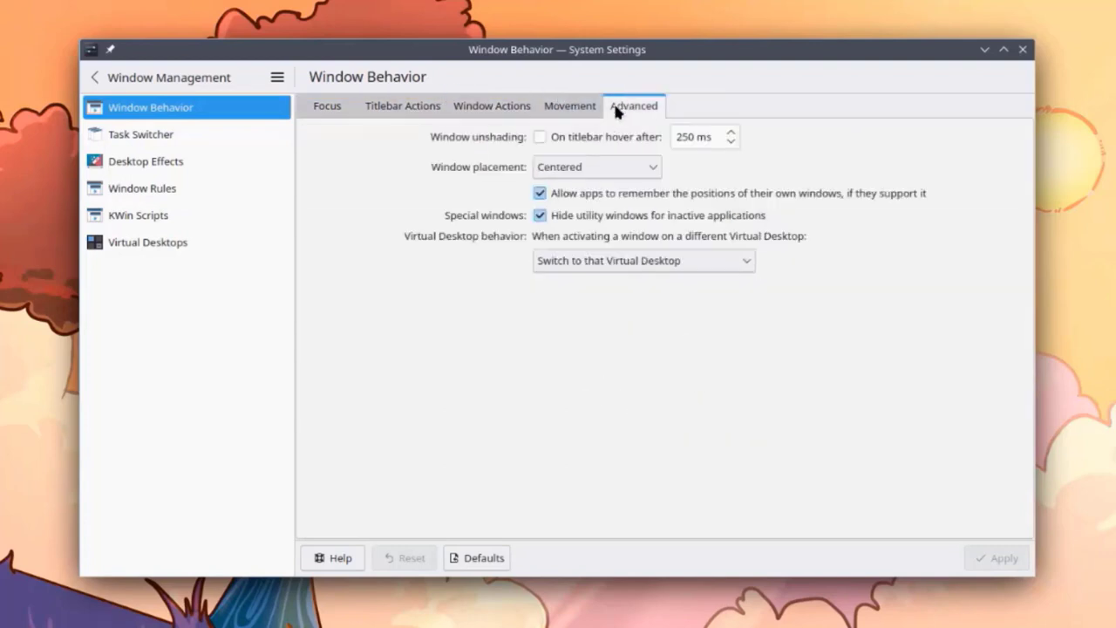
left_click(570, 105)
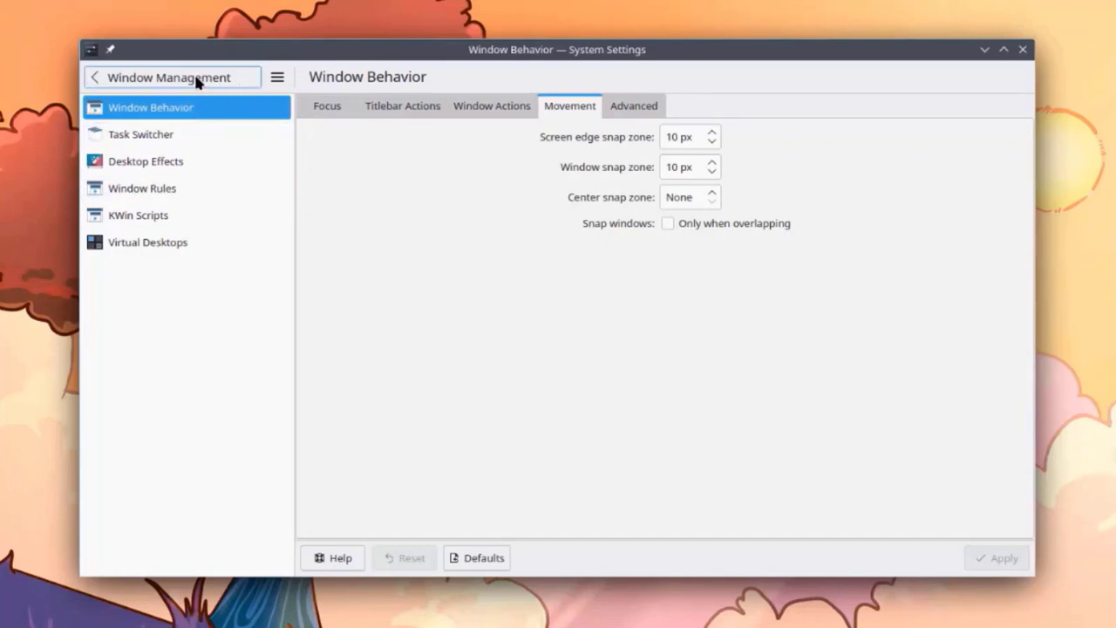
Step: Enable the Cube effect under Desktop Effects' Window Management and apply it
left_click(153, 164)
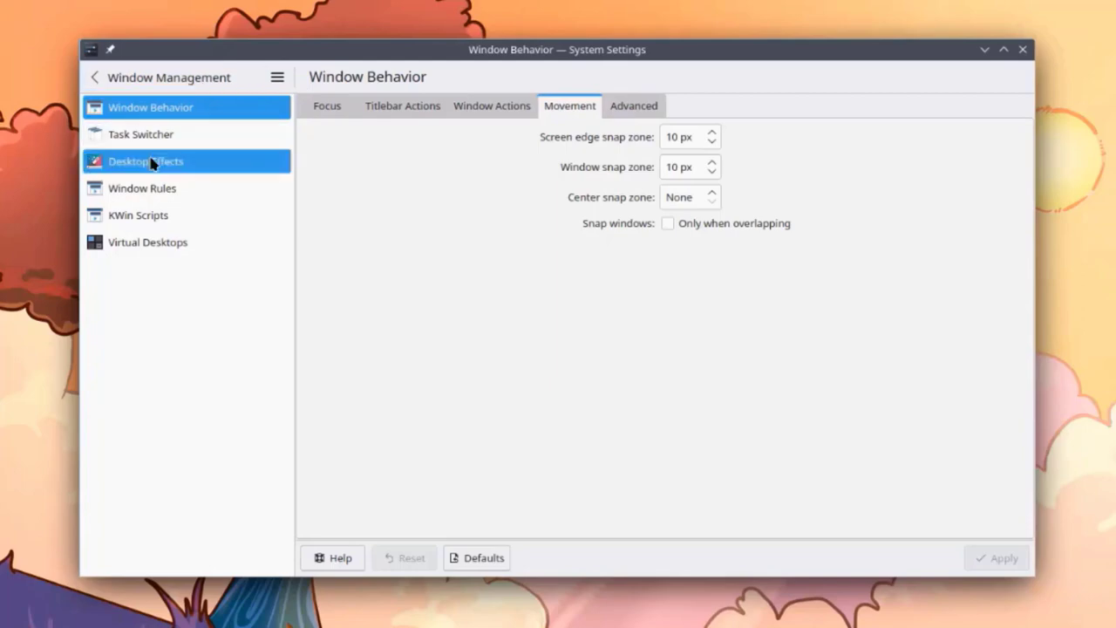
scroll(488, 214, "down", 2)
scroll(491, 225, "down", 10)
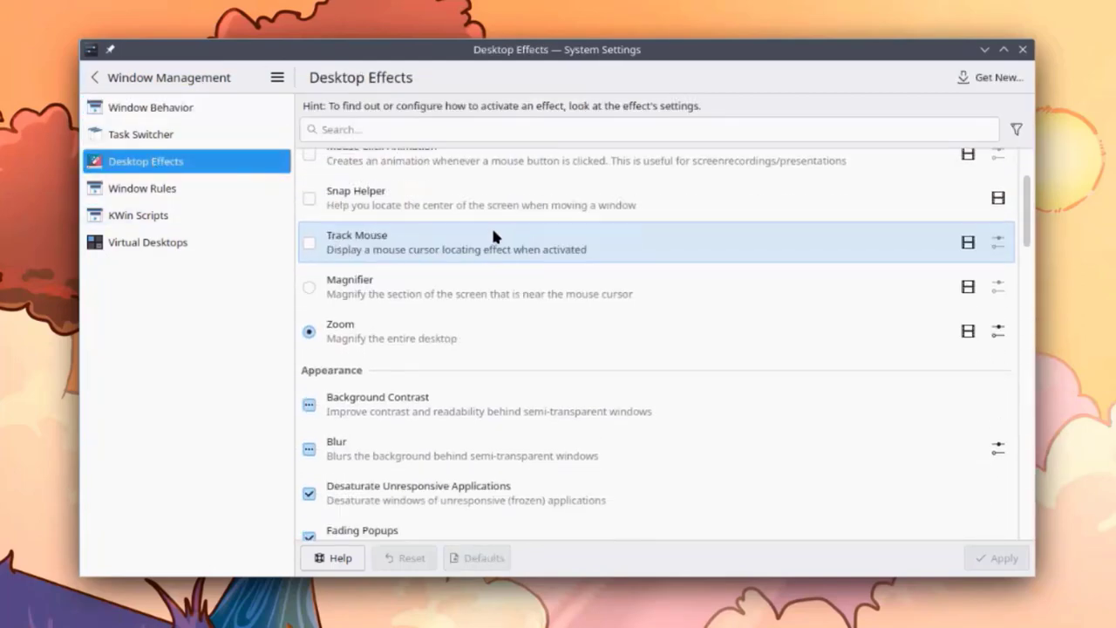
scroll(498, 247, "down", 10)
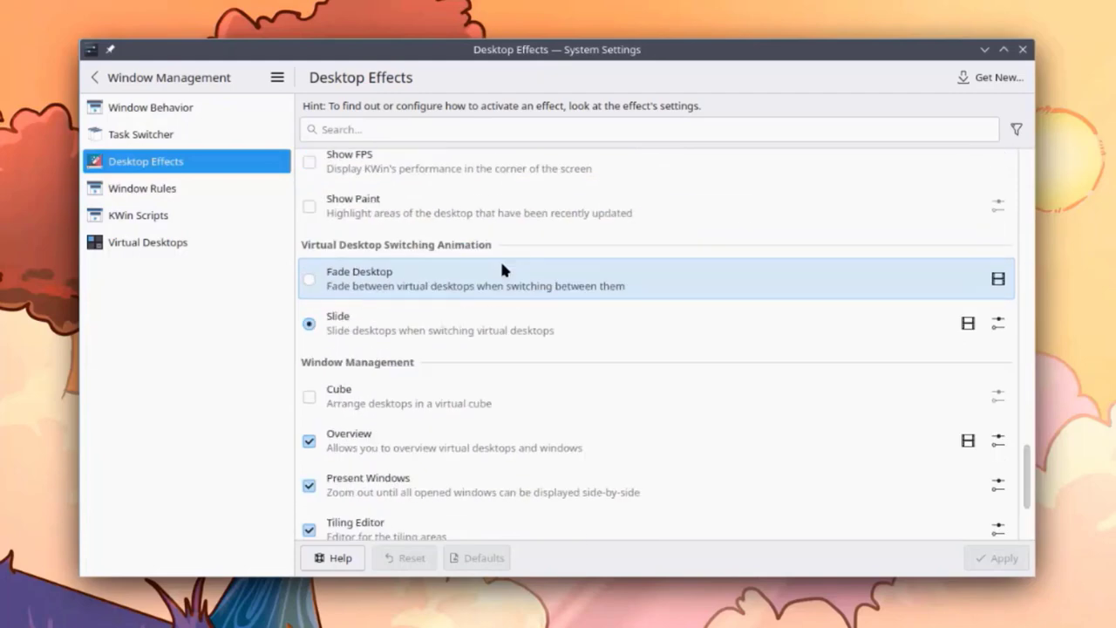
left_click(310, 398)
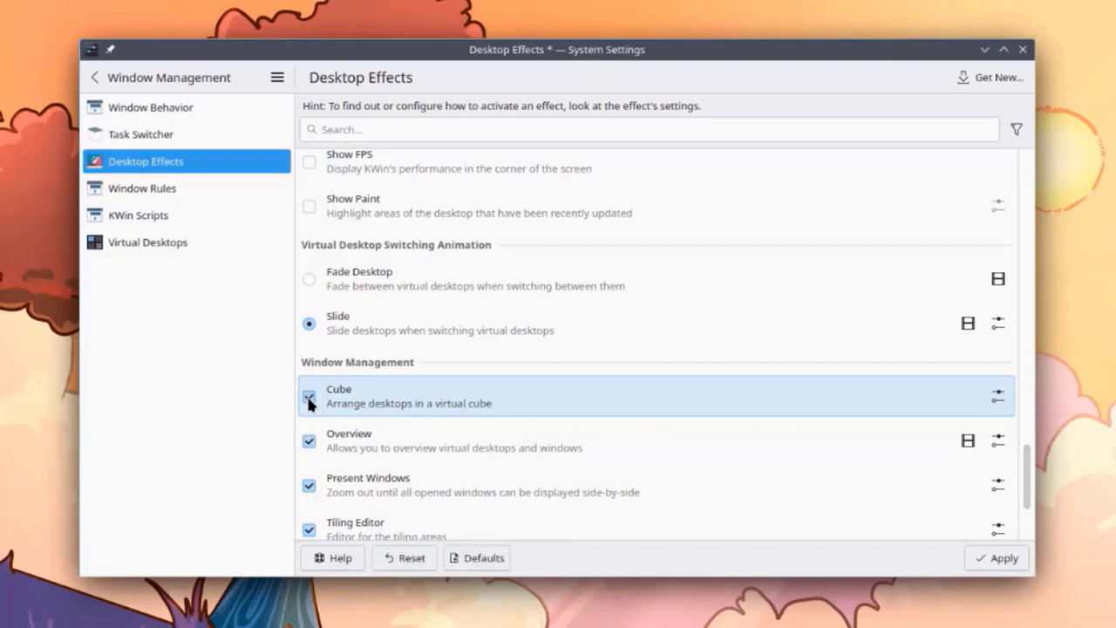
left_click(988, 549)
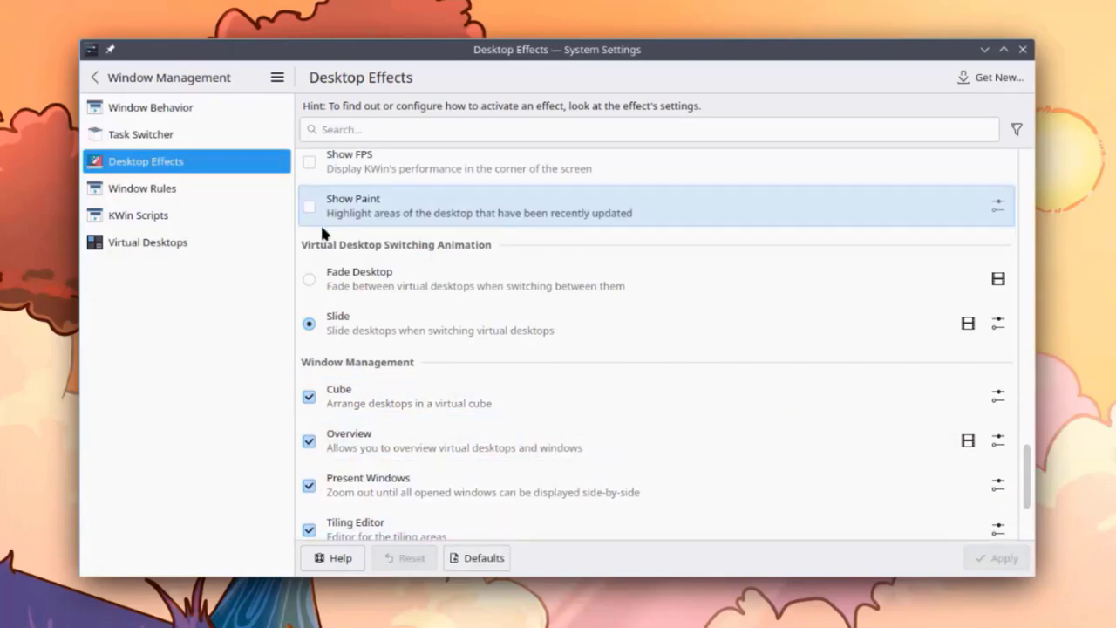
left_click(164, 249)
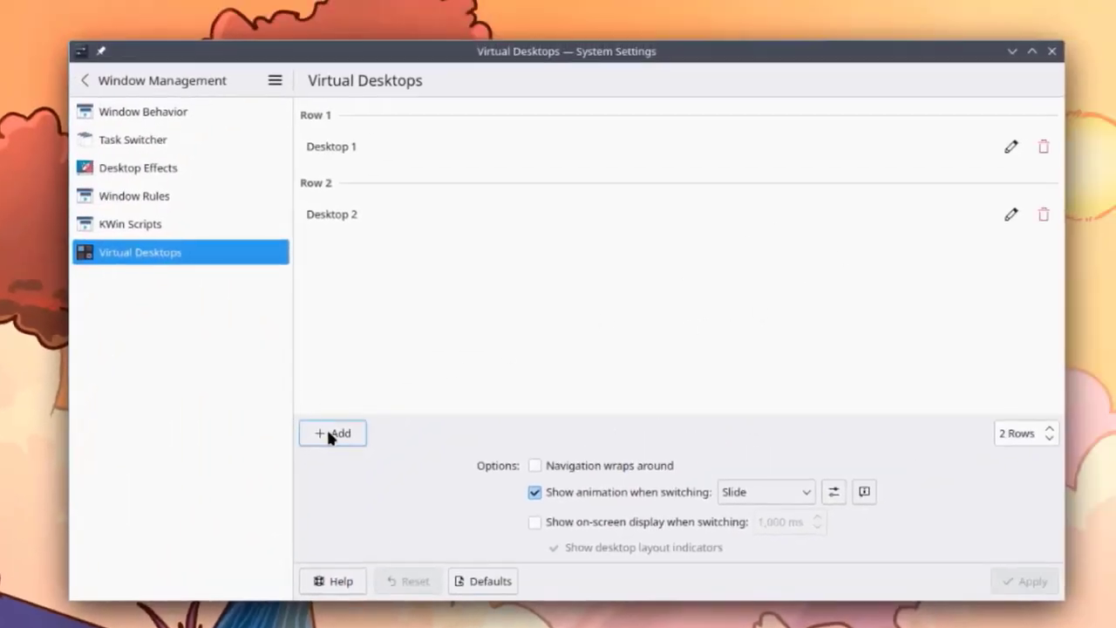
Step: Add two more virtual desktops, arrange all four in 1 row, apply, and close settings
left_click(327, 432)
left_click(328, 433)
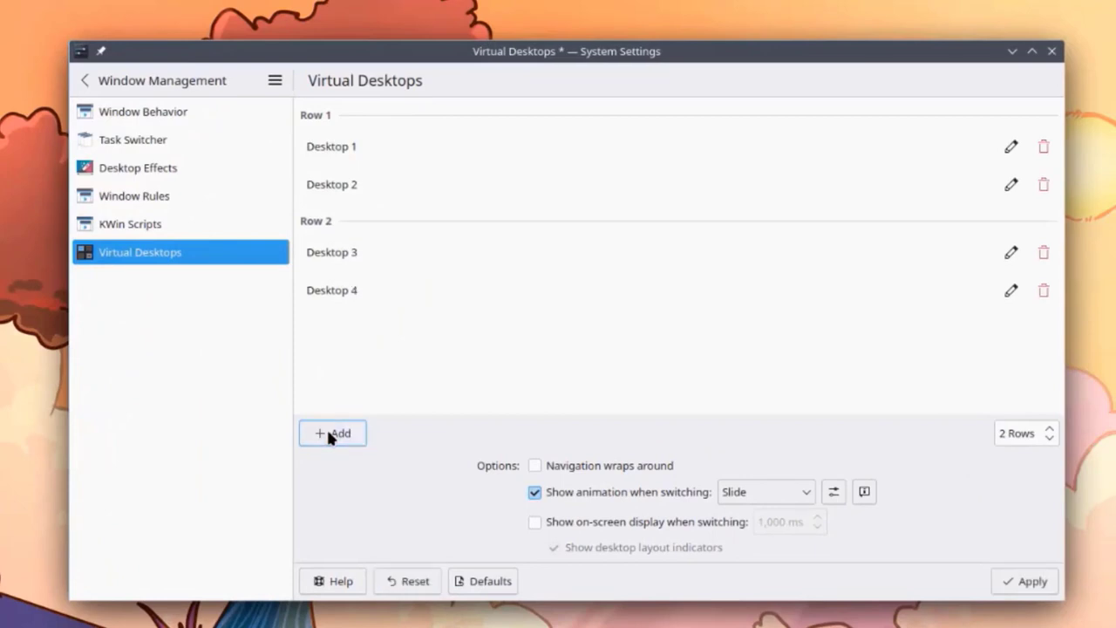
left_click(1051, 435)
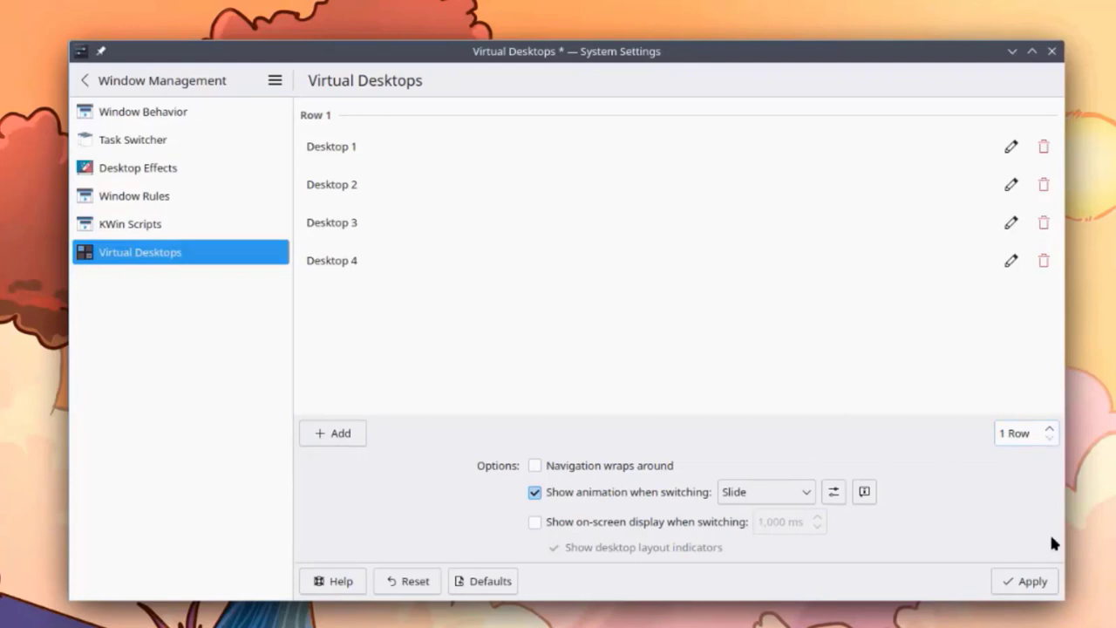
left_click(1031, 581)
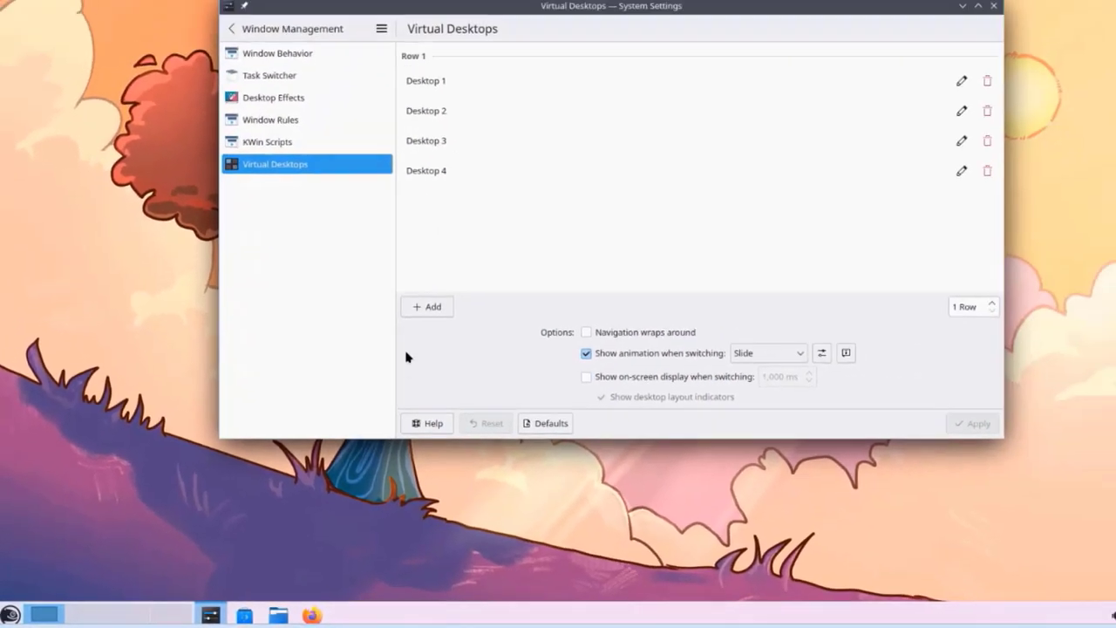
key("super+d")
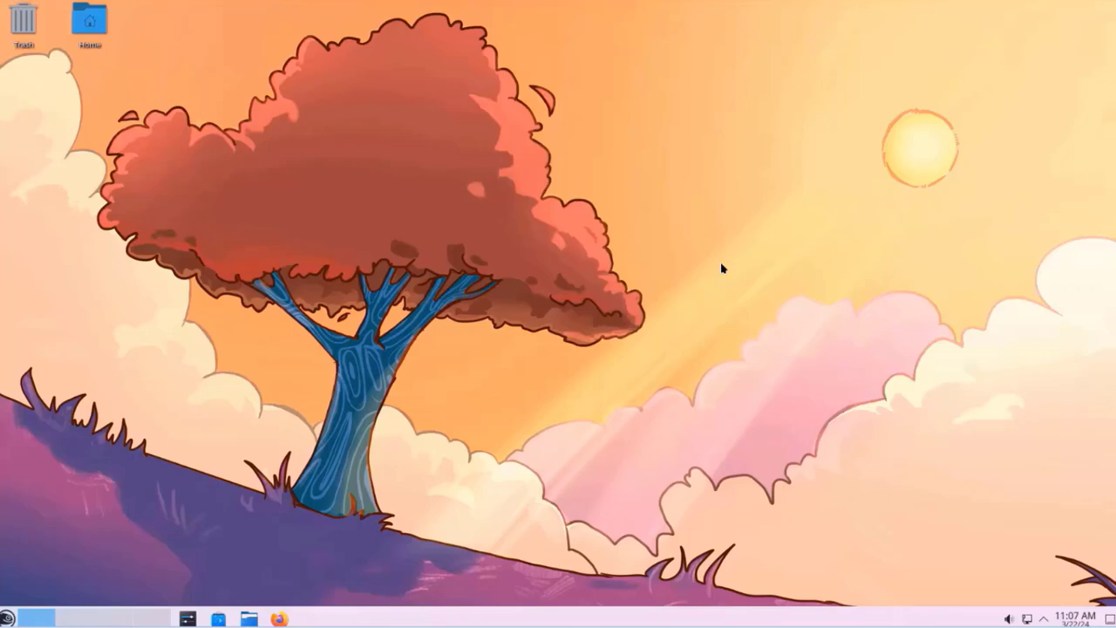
key("super+c")
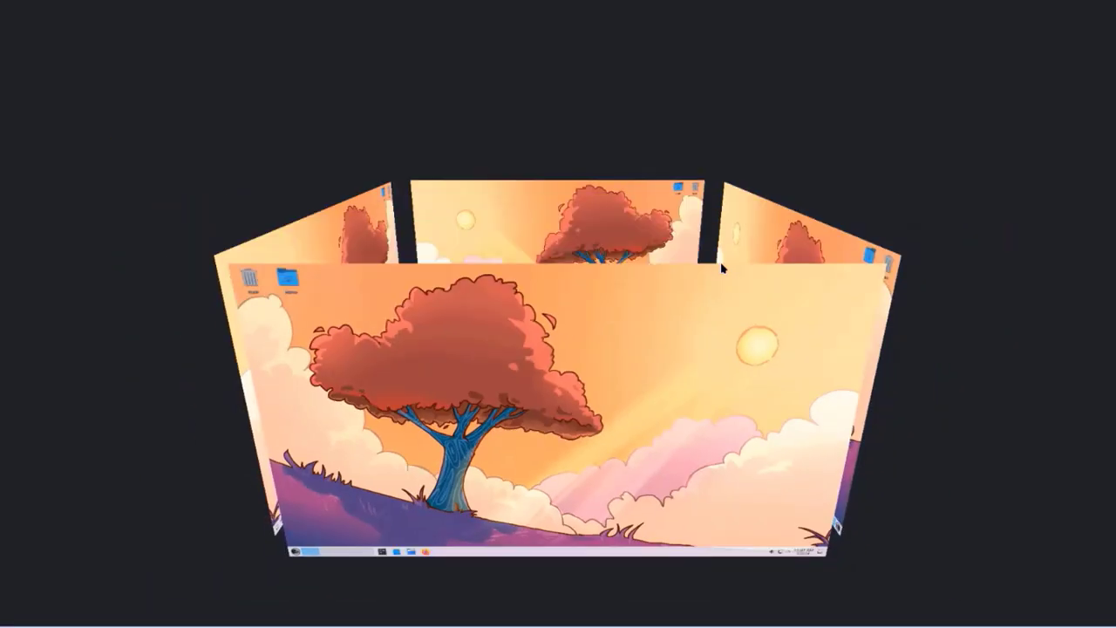
left_click_drag(710, 323, 880, 304)
left_click_drag(635, 325, 75, 139)
Step: Leave the cube view and browse the available widgets from the taskbar menu
key("Escape")
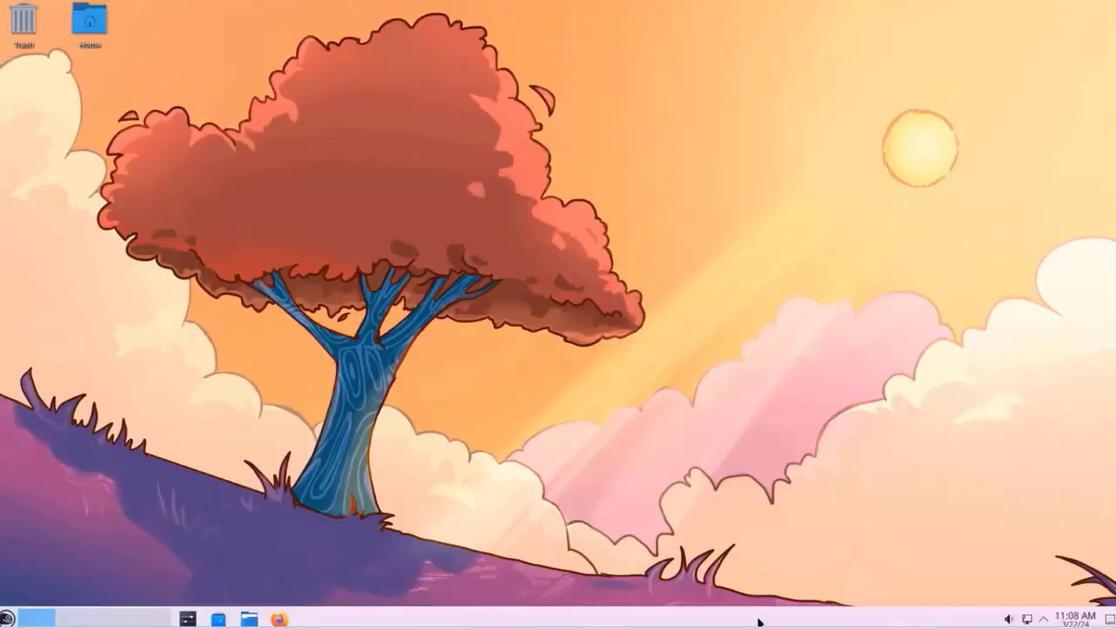
right_click(760, 618)
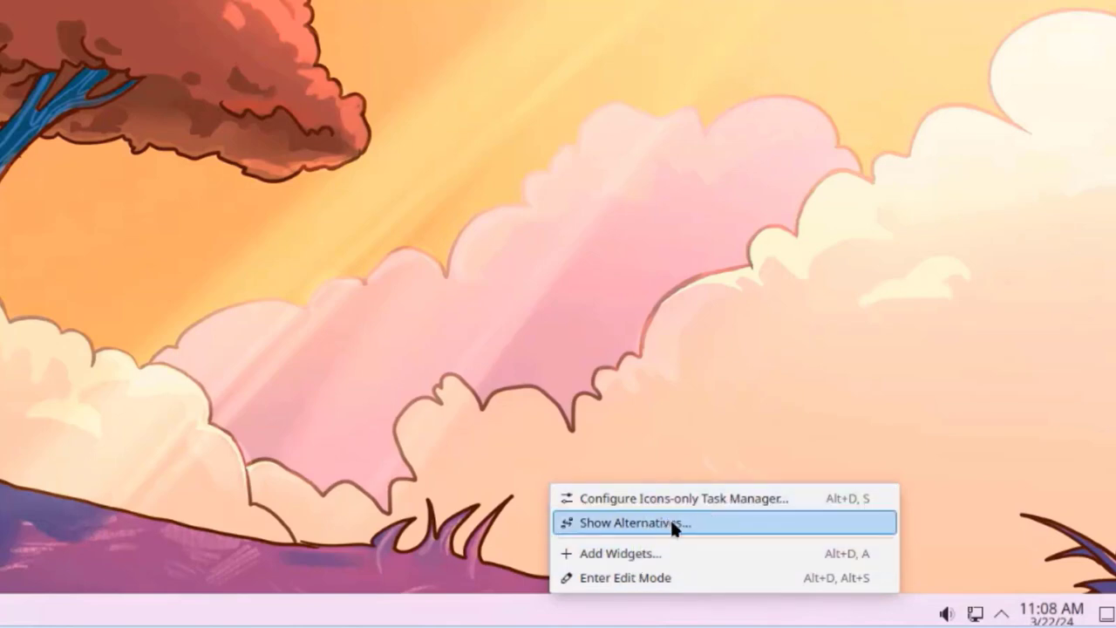
left_click(664, 551)
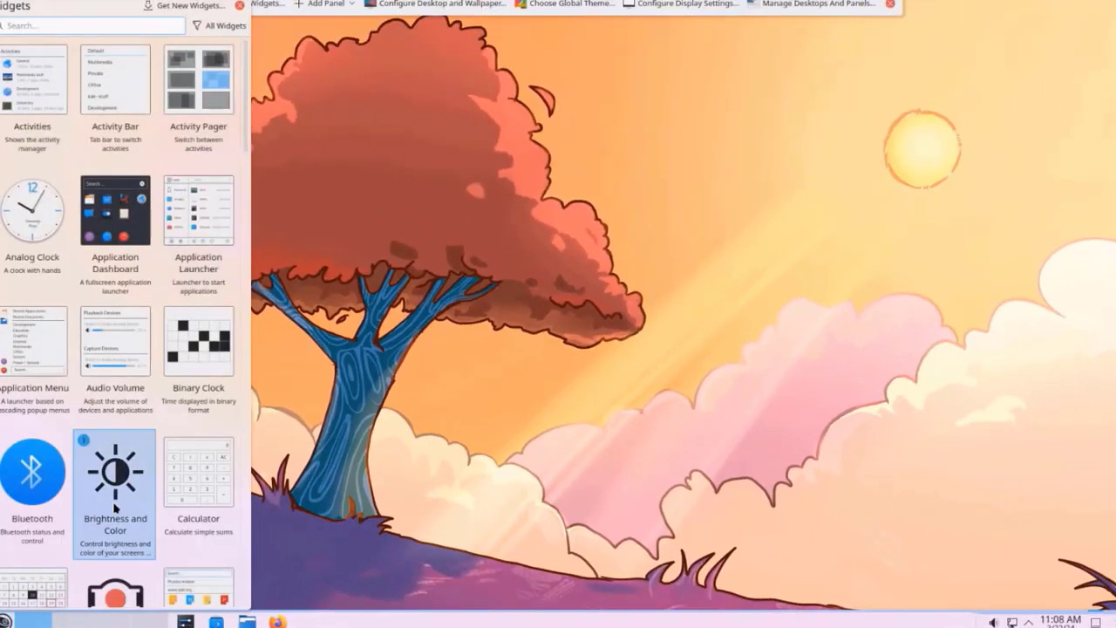
scroll(113, 489, "down", 2)
scroll(87, 104, "up", 2)
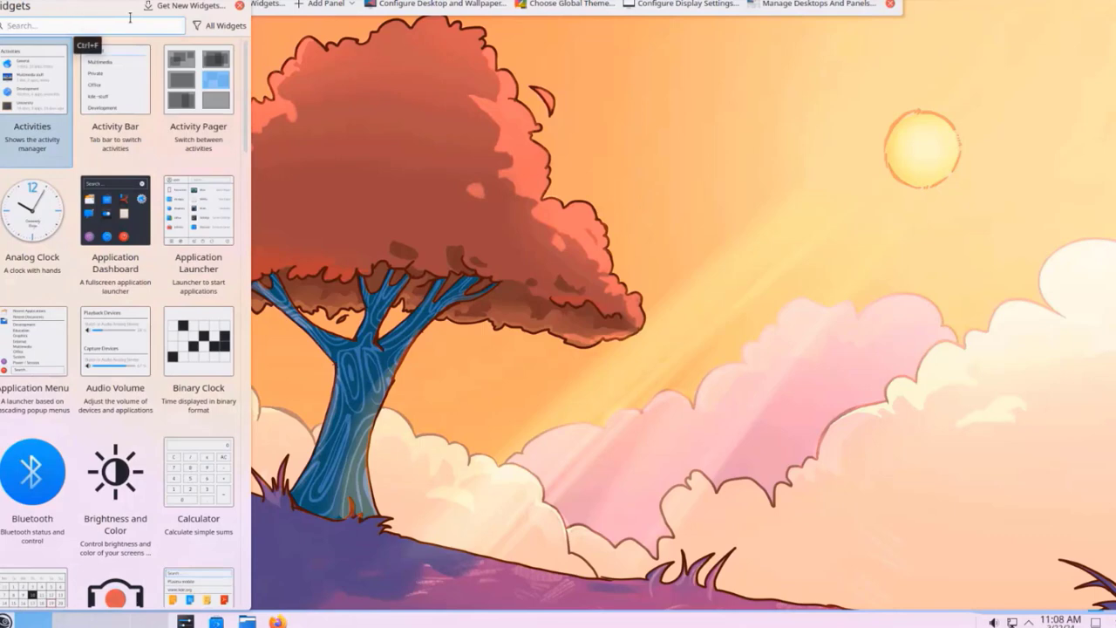
scroll(96, 349, "down", 6)
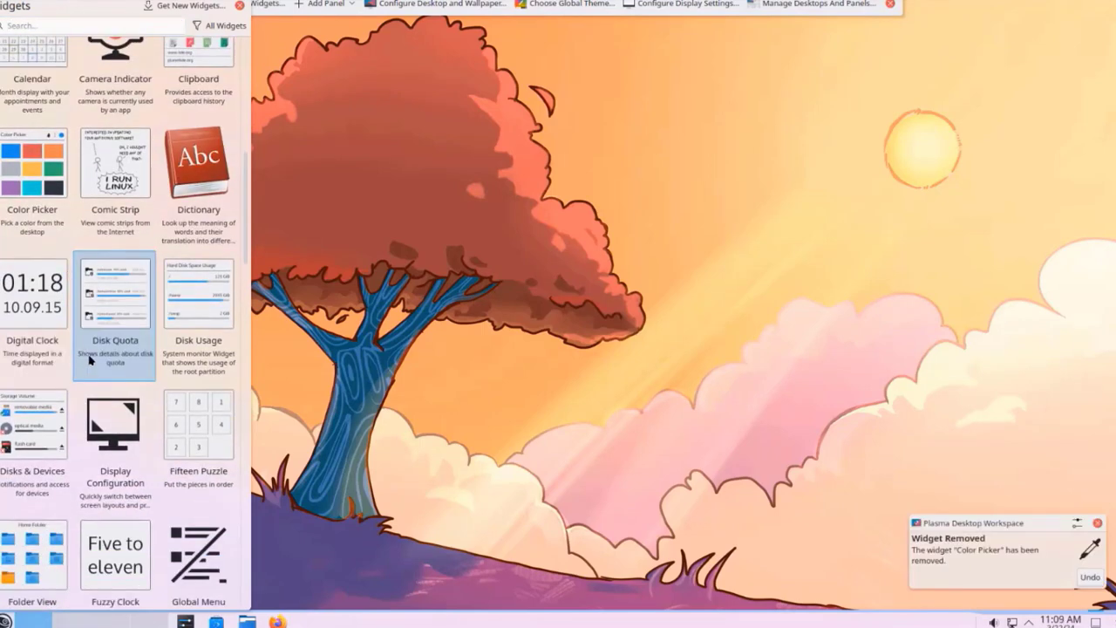
scroll(96, 367, "down", 5)
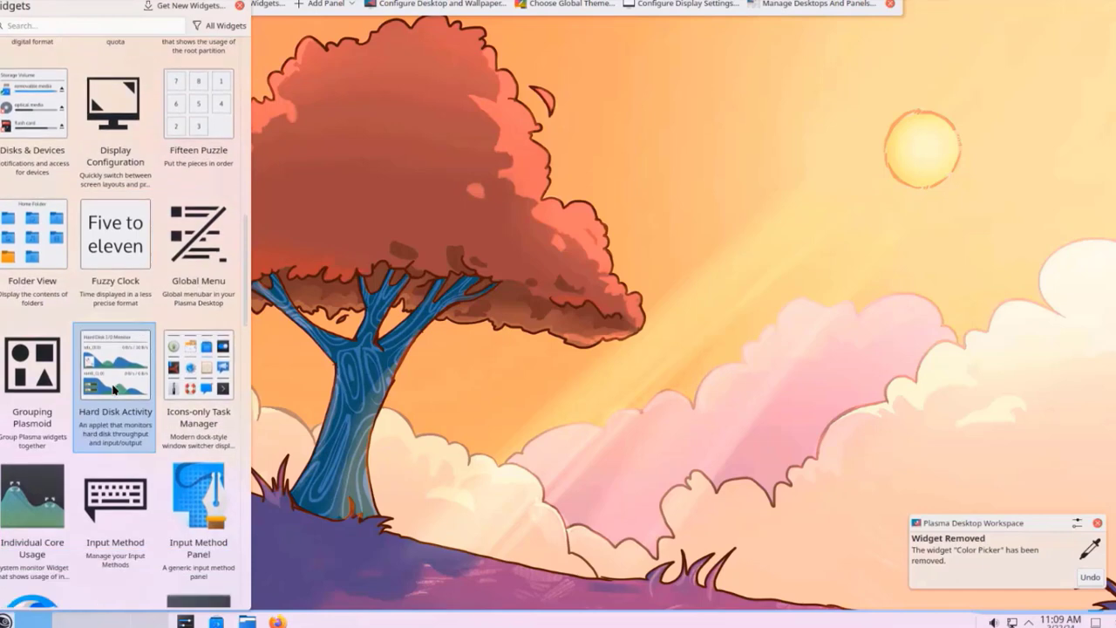
scroll(114, 390, "up", 12)
Step: Place a Calculator widget on the desktop, enlarge it and tilt it about 35° clockwise
left_click_drag(195, 227, 755, 244)
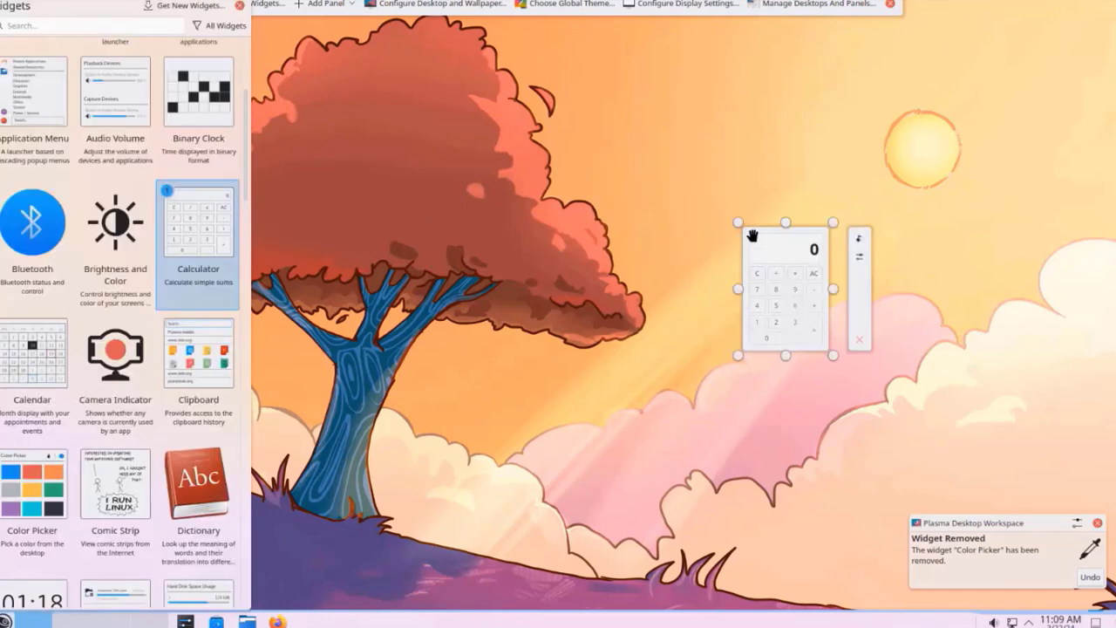
left_click_drag(738, 223, 557, 100)
left_click_drag(859, 118, 860, 261)
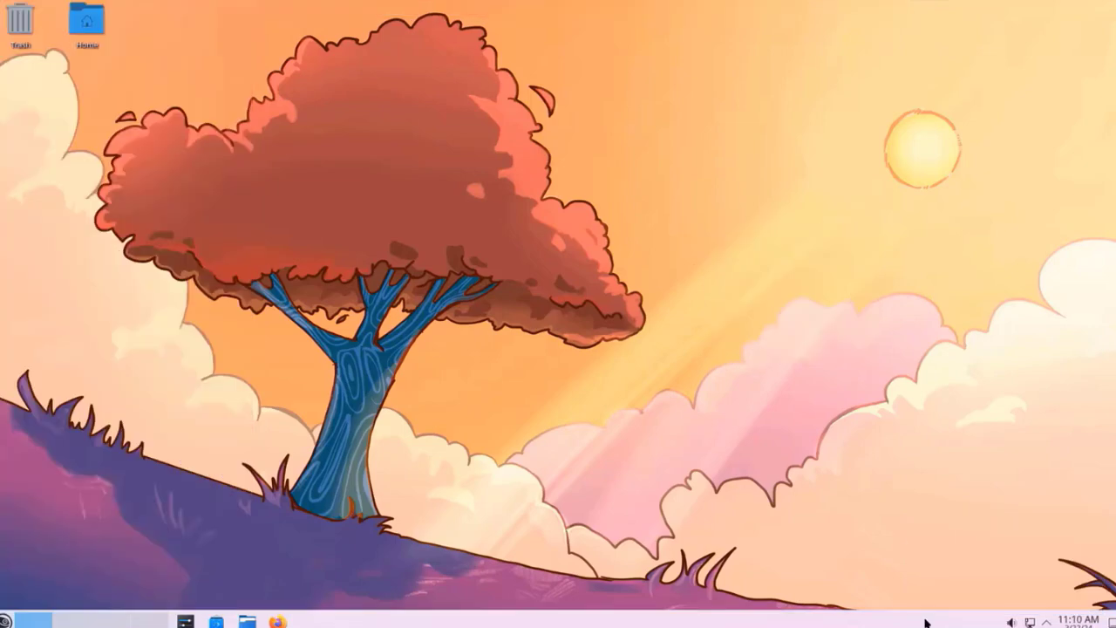
right_click(926, 621)
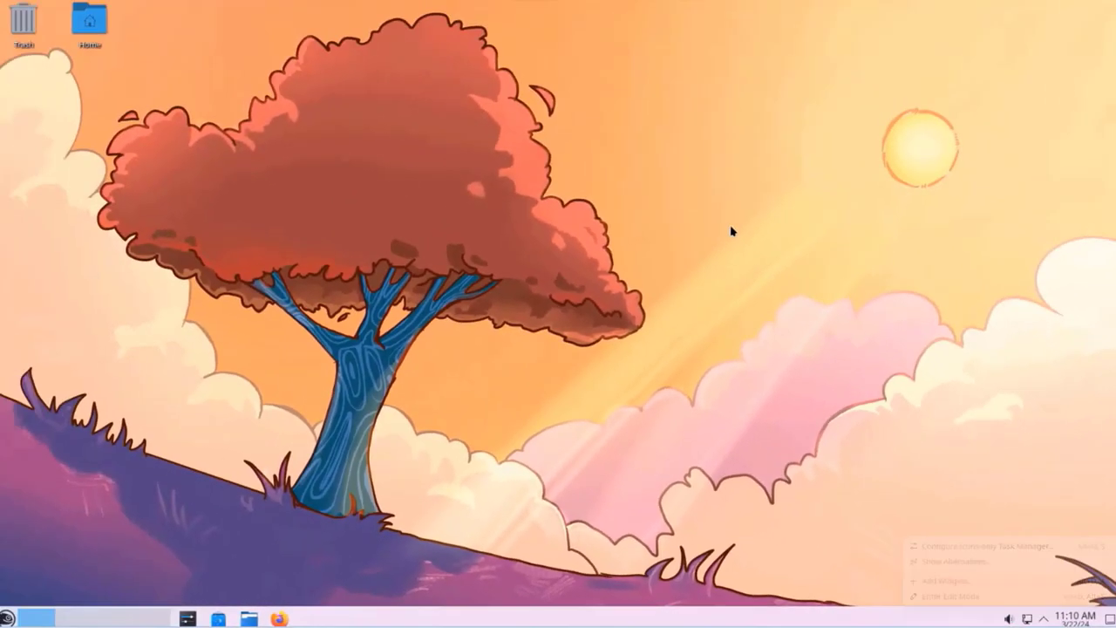
Step: Put the desktop into edit mode and open its wallpaper settings
right_click(714, 225)
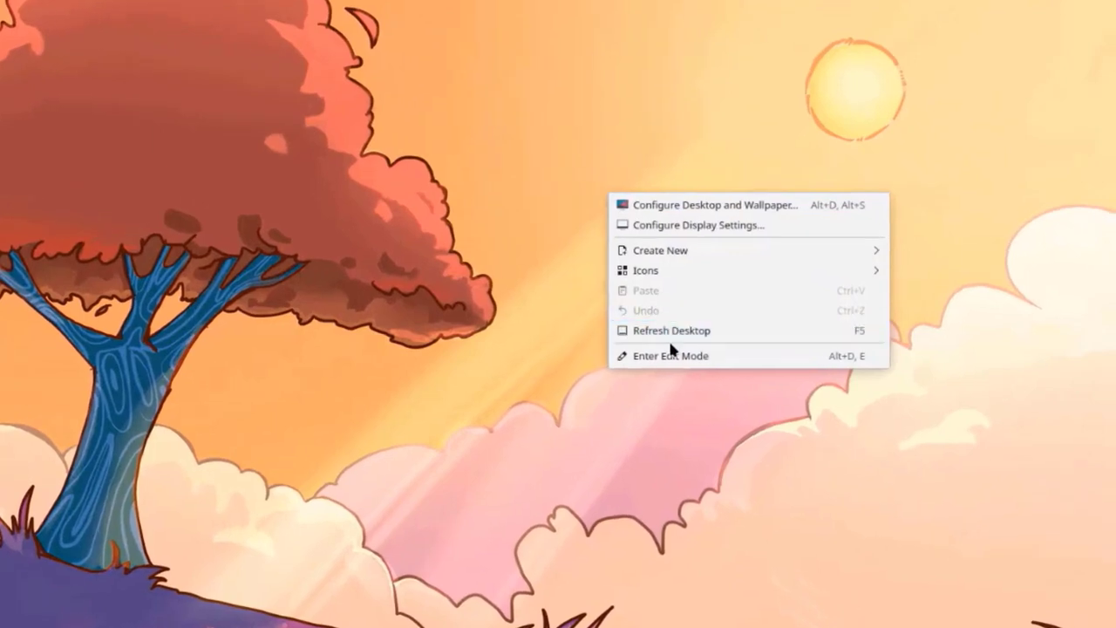
left_click(670, 356)
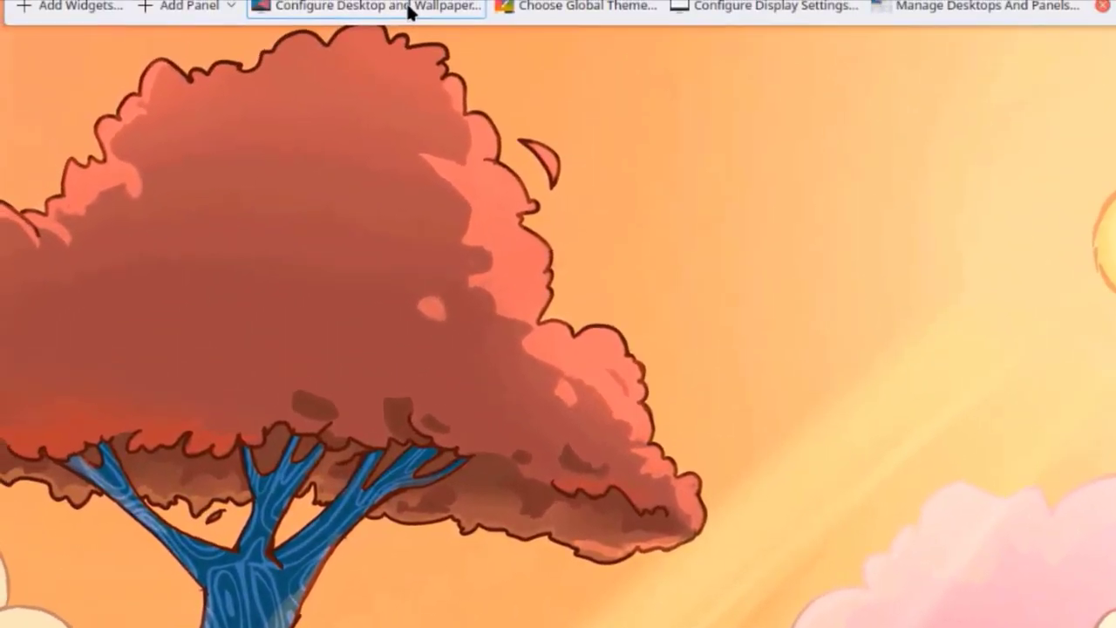
left_click(408, 12)
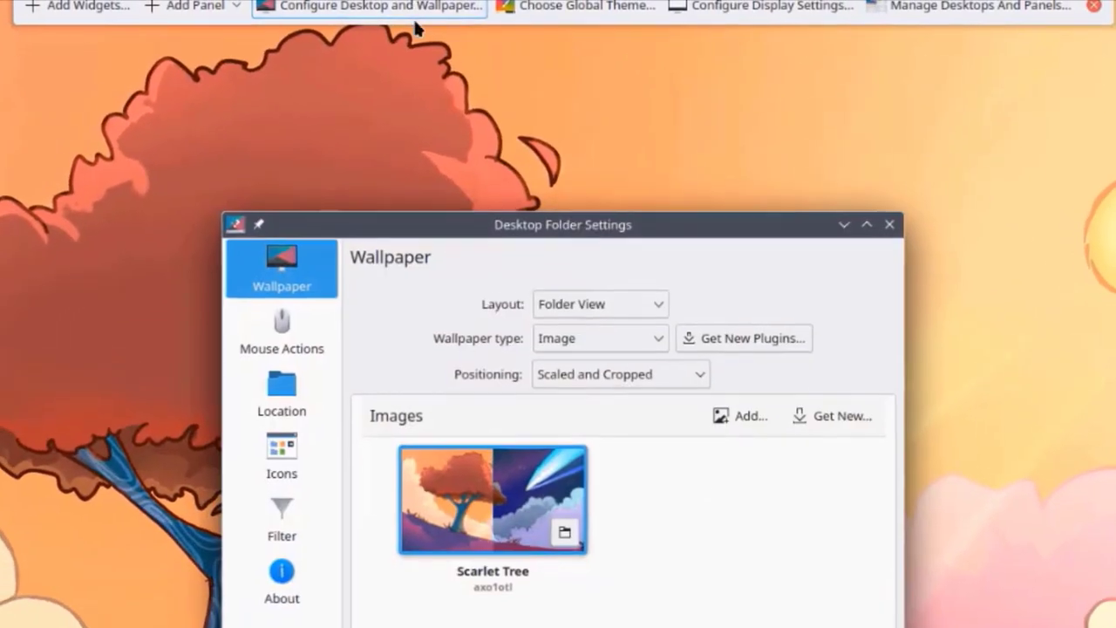
Step: Open Display Settings from the desktop menu and list the available screen resolutions
right_click(721, 284)
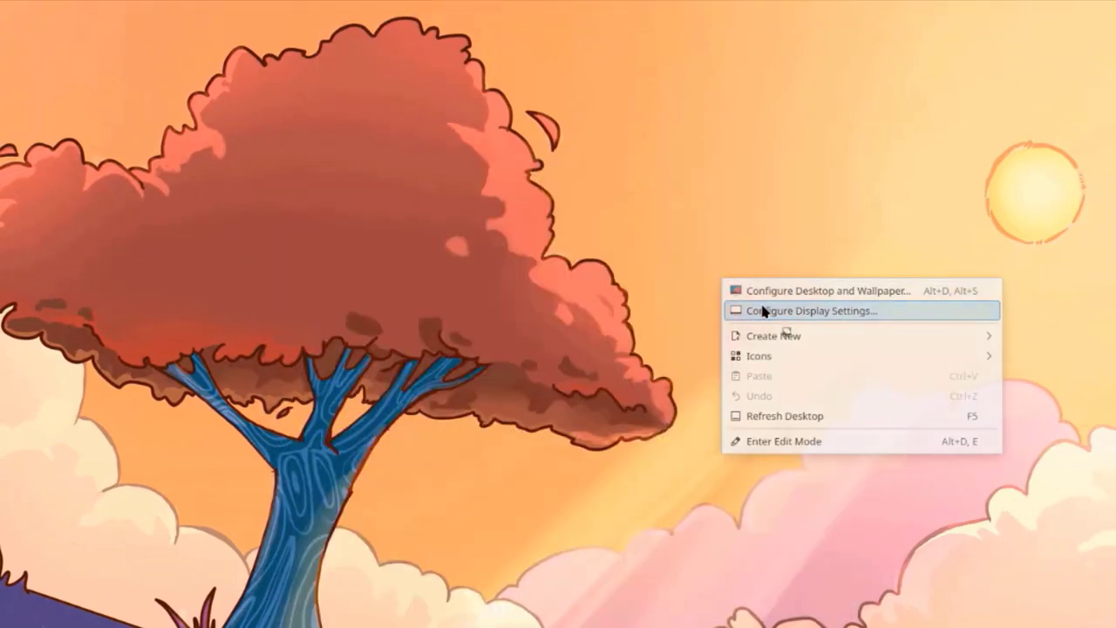
left_click(762, 311)
left_click(711, 382)
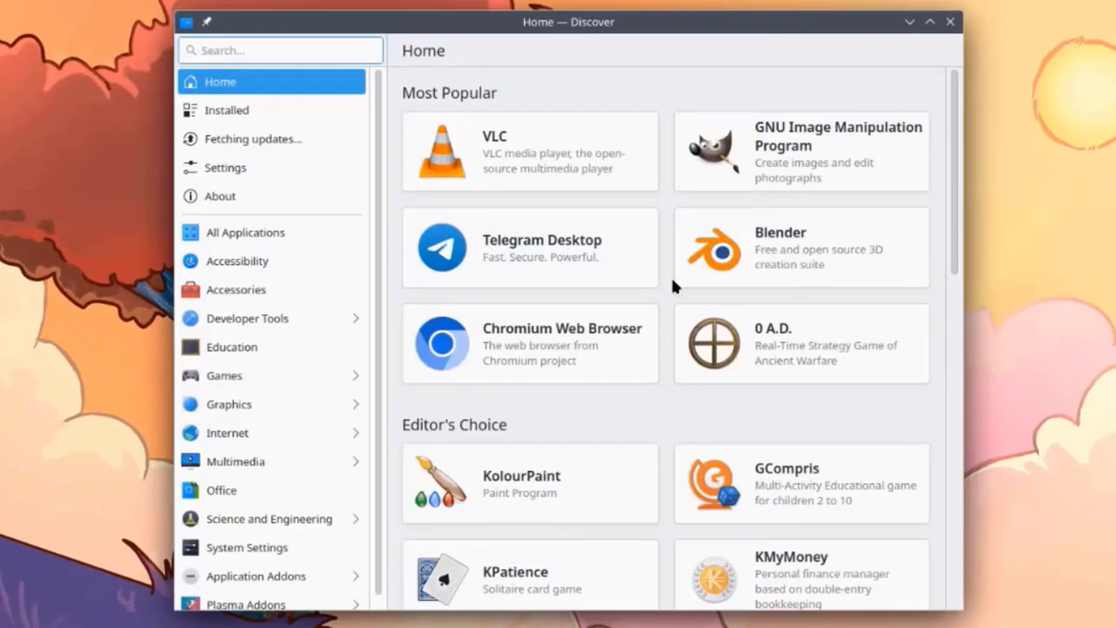
Step: Scroll through Discover's Most Popular and Editor's Choice apps
scroll(689, 384, "down", 8)
scroll(698, 330, "up", 3)
scroll(489, 502, "down", 3)
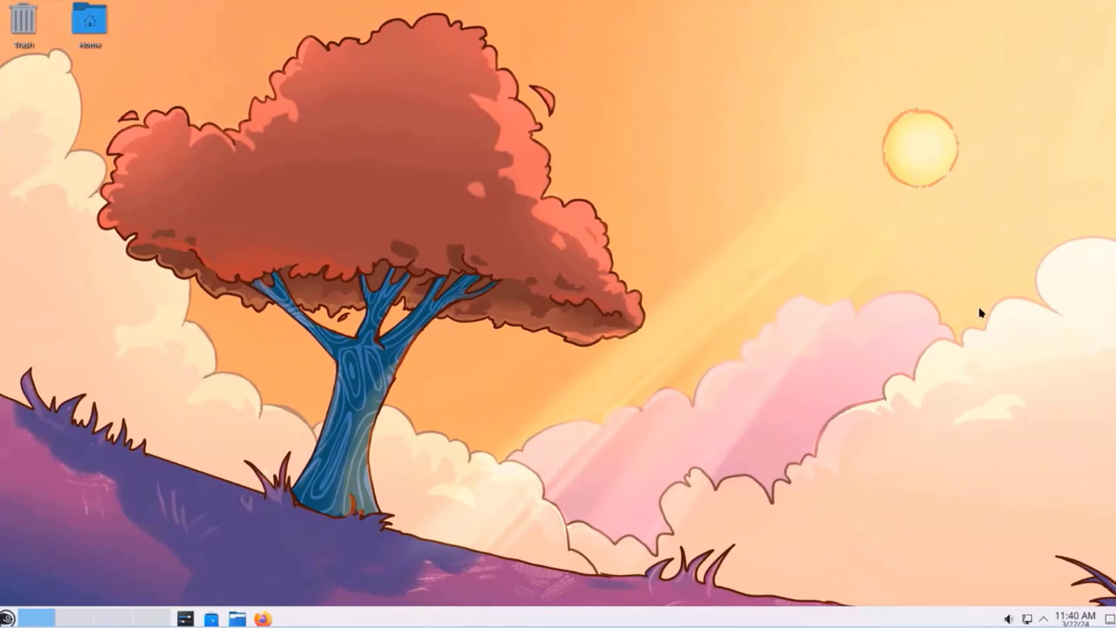
Step: In panel edit mode, adjust the panel height up to 66, then down to 46
right_click(907, 621)
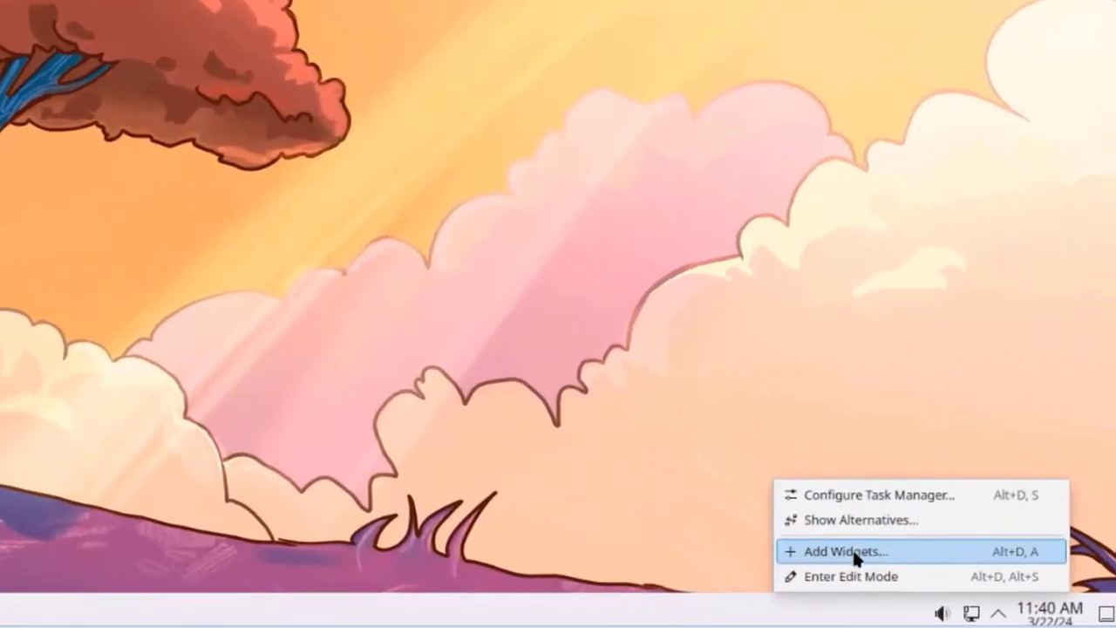
left_click(851, 576)
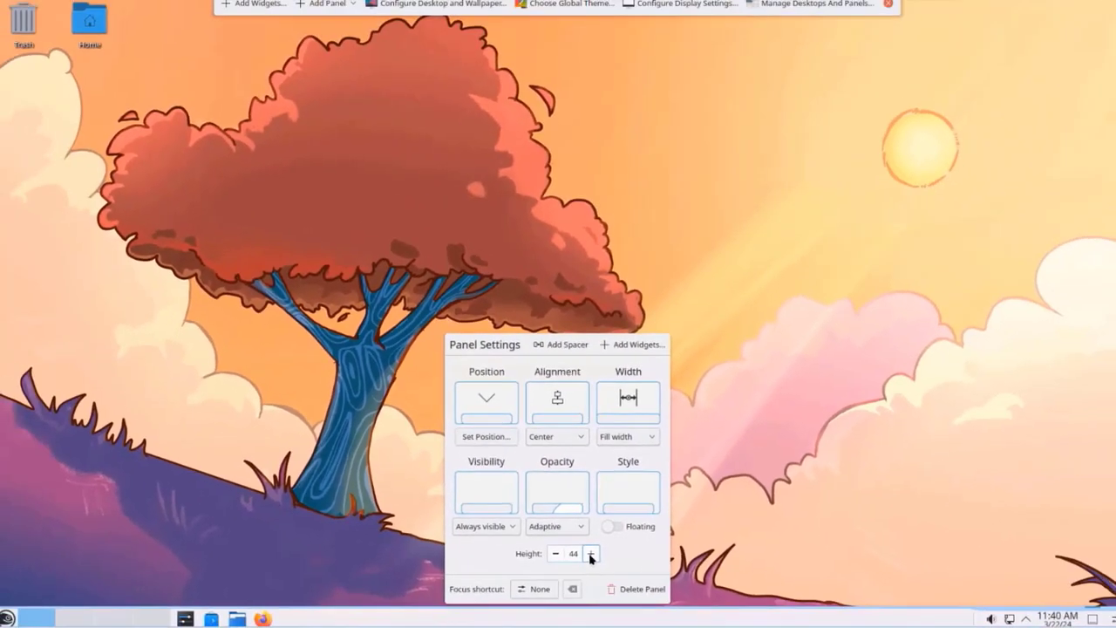
left_click(595, 543)
left_click(596, 543)
left_click(591, 552)
left_click(590, 550)
left_click(590, 547)
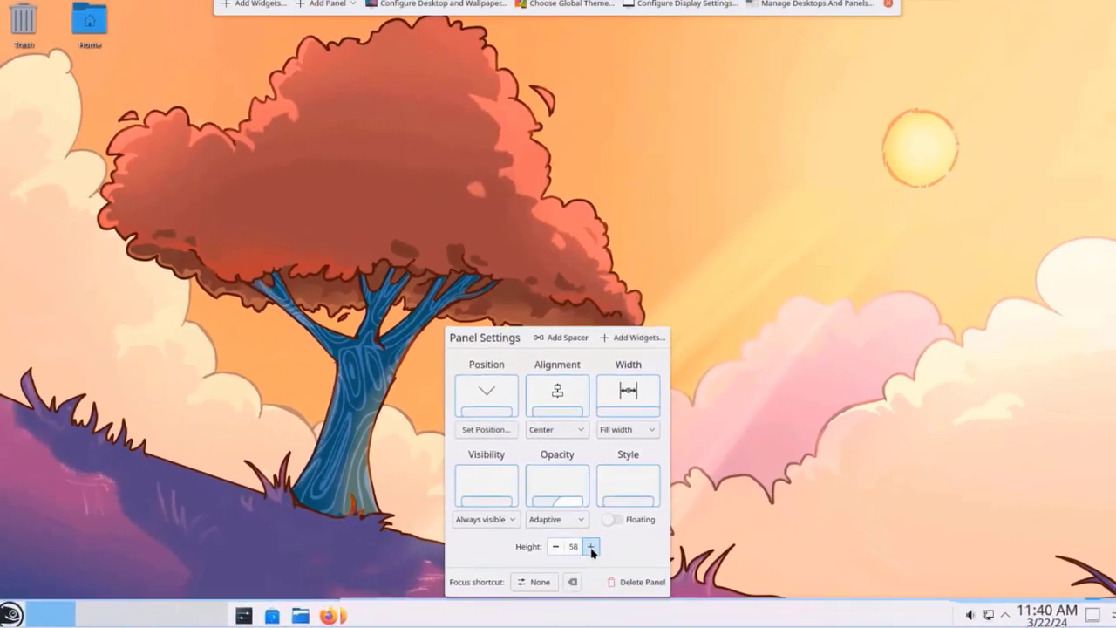
left_click(591, 544)
left_click(590, 544)
left_click(555, 545)
left_click(554, 546)
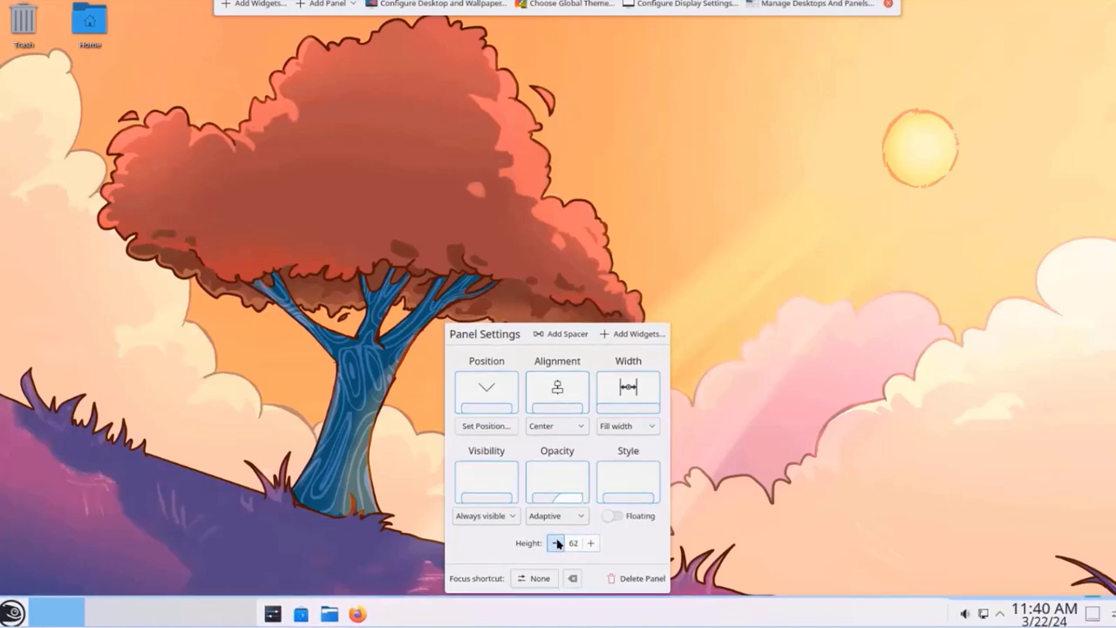
left_click(554, 548)
left_click(555, 549)
left_click(555, 550)
left_click(556, 551)
left_click(556, 551)
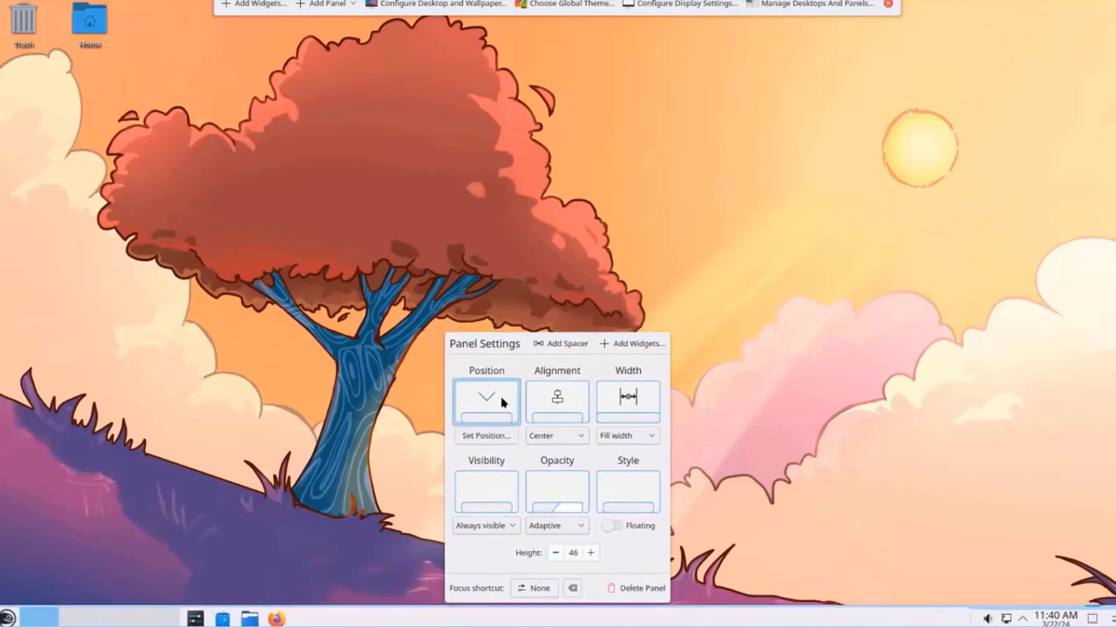
Step: Move the panel to the left screen edge via Set Position
left_click(486, 435)
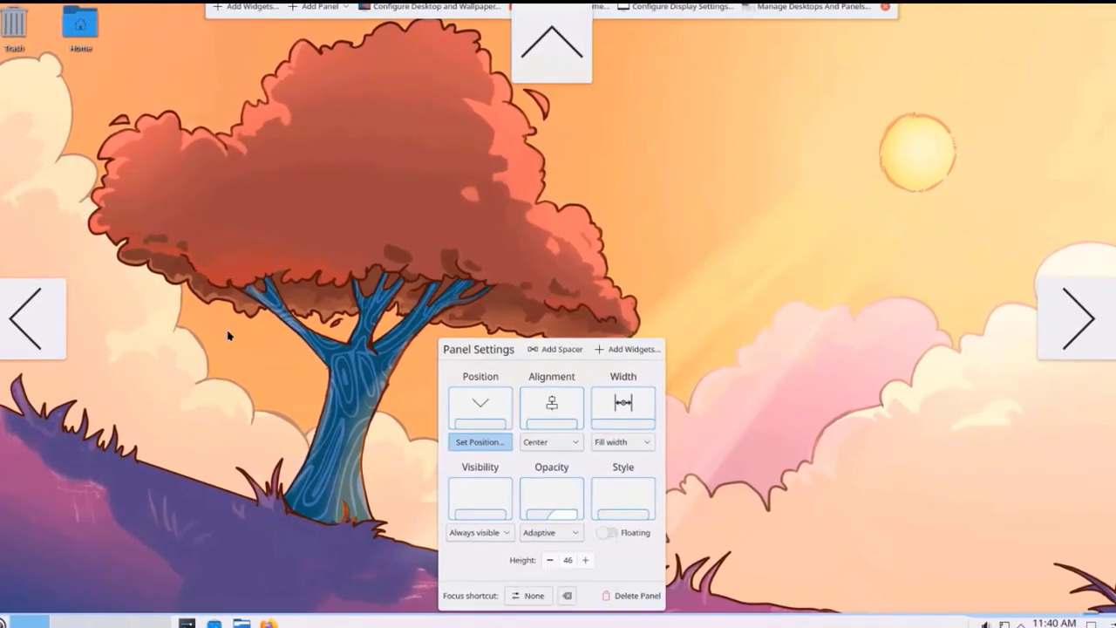
left_click(33, 311)
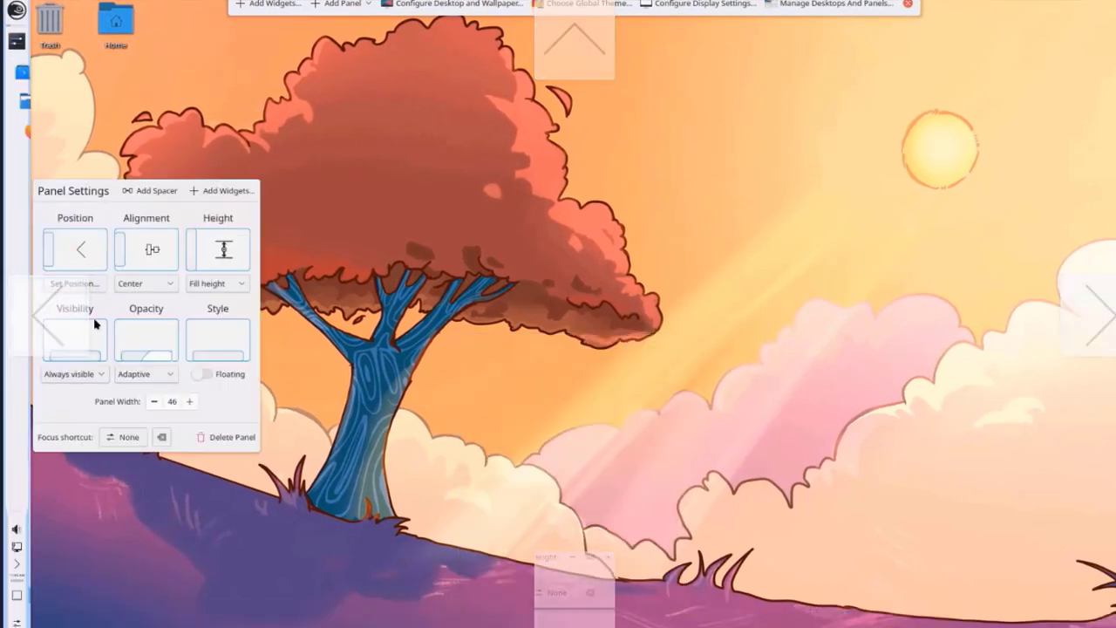
left_click(62, 286)
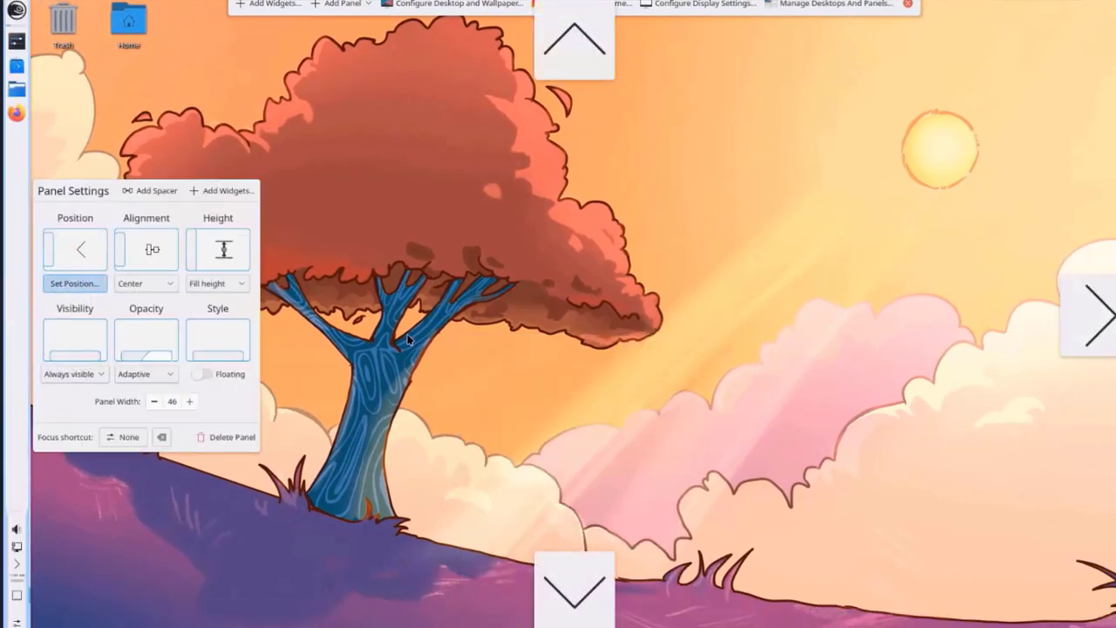